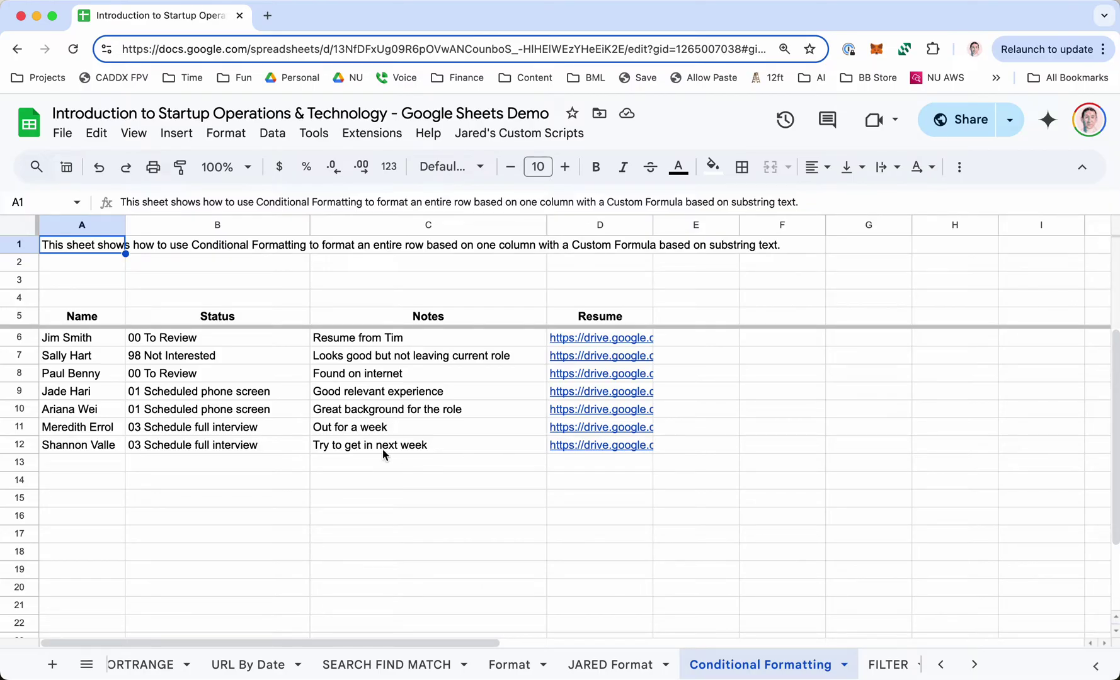
# Try a red fill on the 00 To Review status in B8, then undo it
pyautogui.click(192, 377)
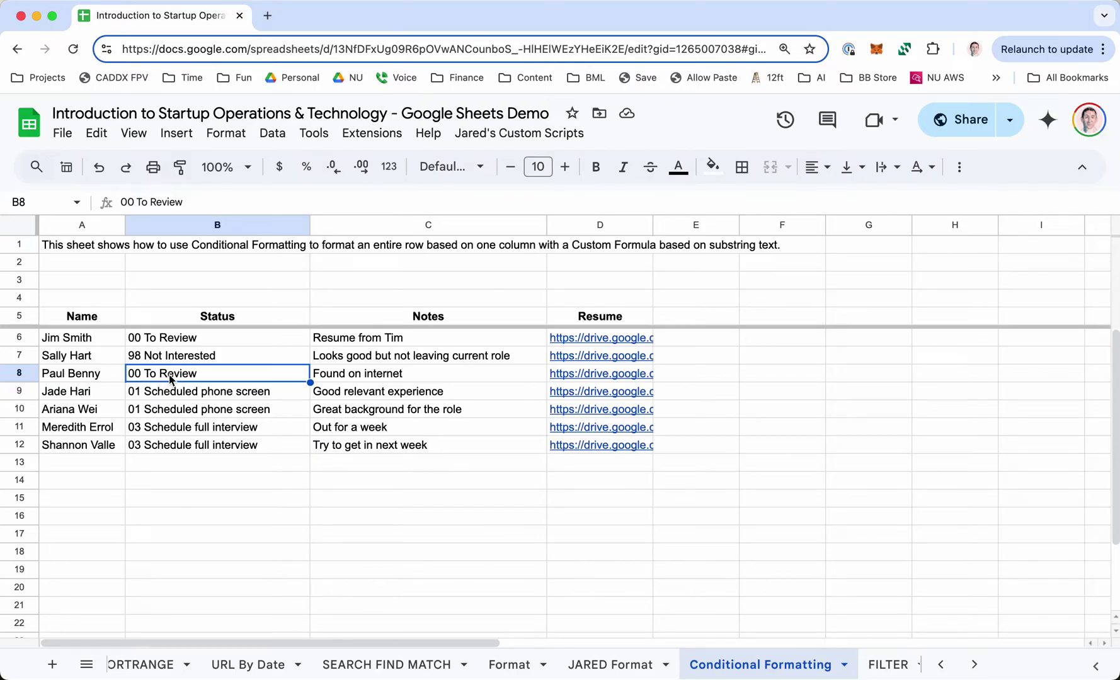
pyautogui.click(712, 167)
pyautogui.click(738, 252)
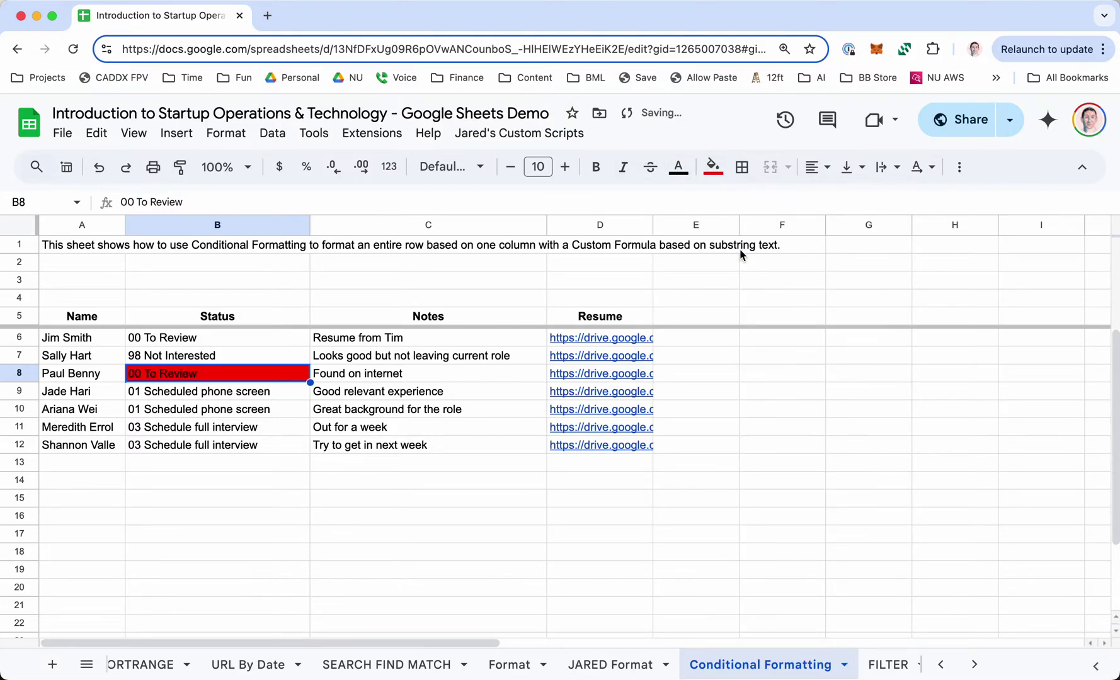
pyautogui.click(221, 394)
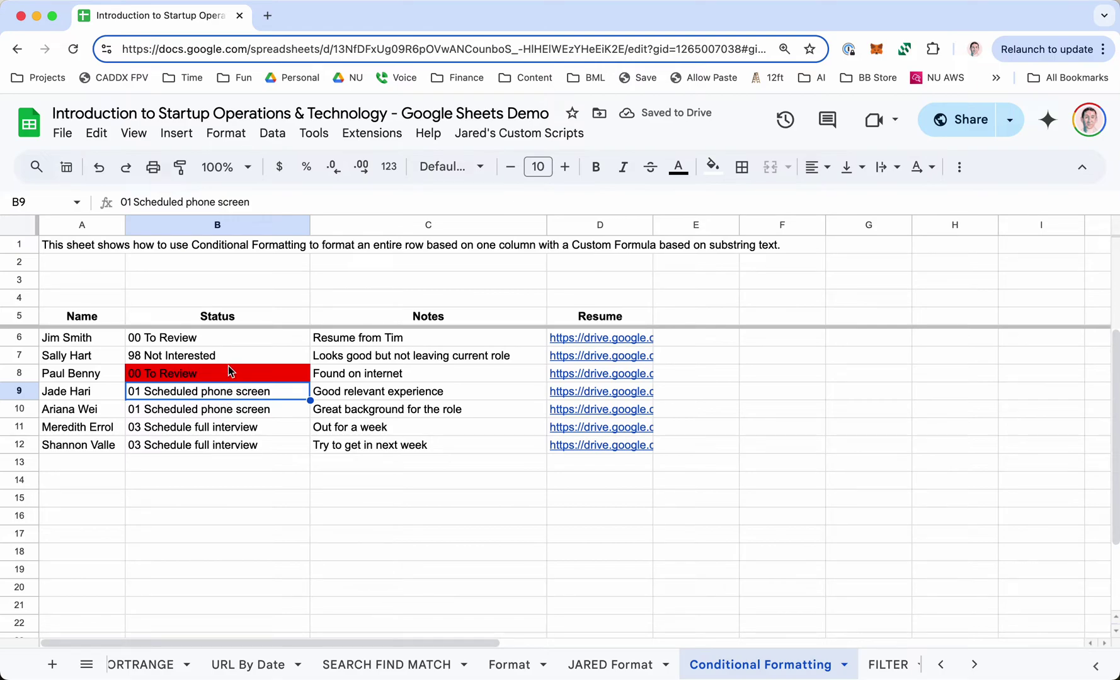
pyautogui.press('super+z')
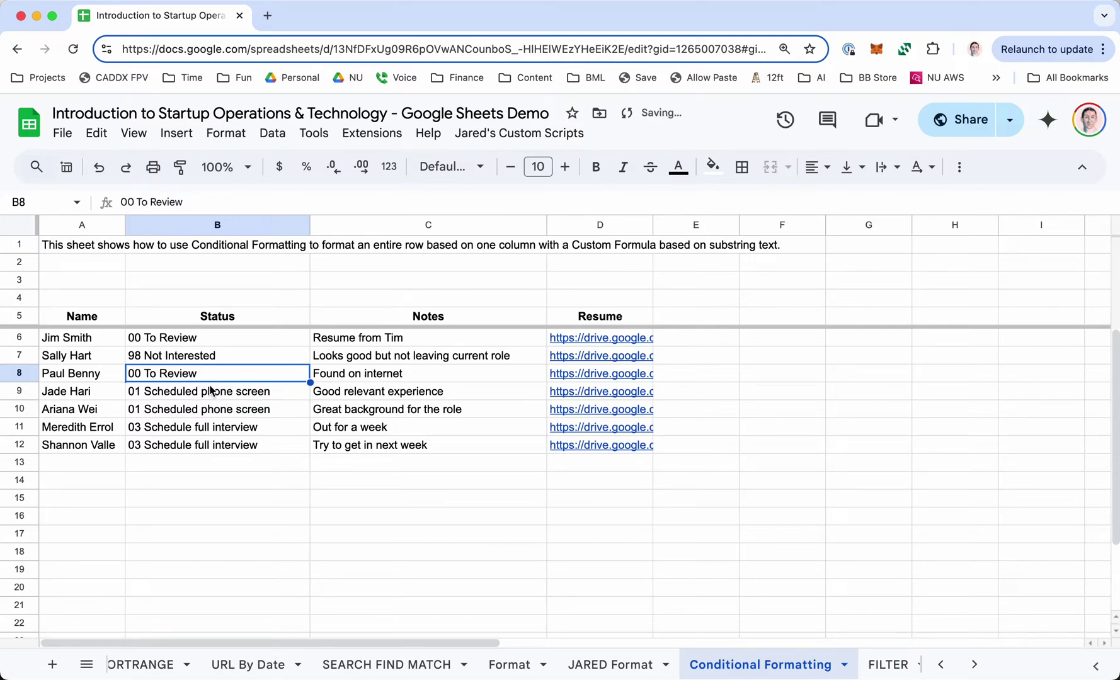
# Select row 8 across to column D and point out the 98 and 01 statuses
pyautogui.click(120, 376)
pyautogui.press('super+shift+Right')
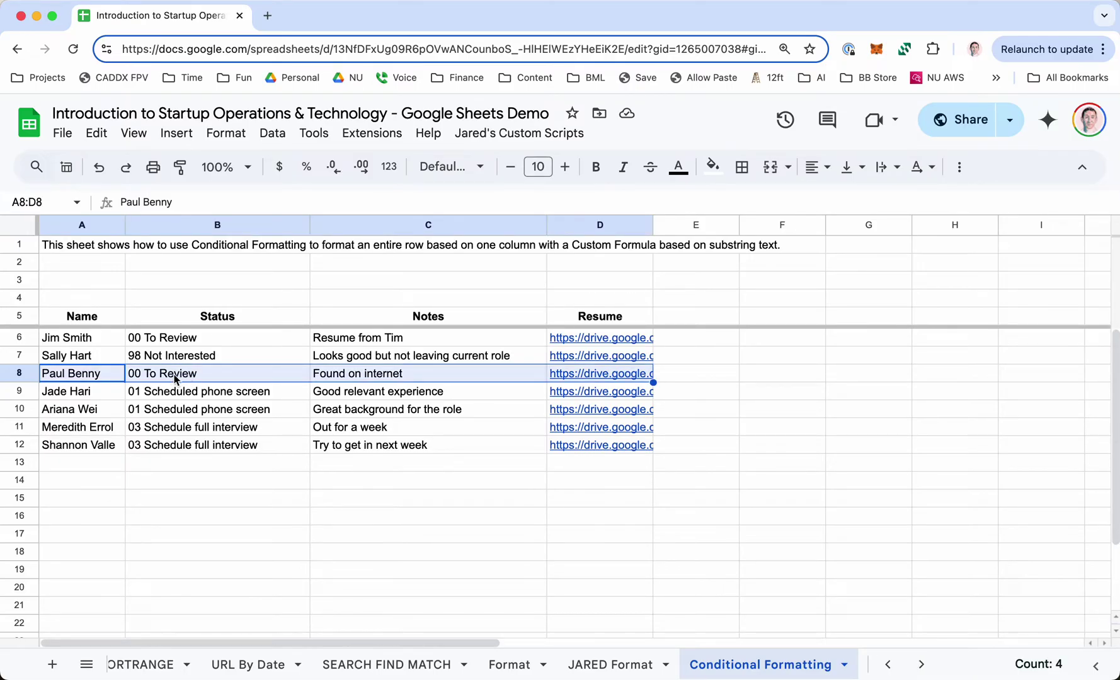
pyautogui.click(177, 411)
pyautogui.click(180, 359)
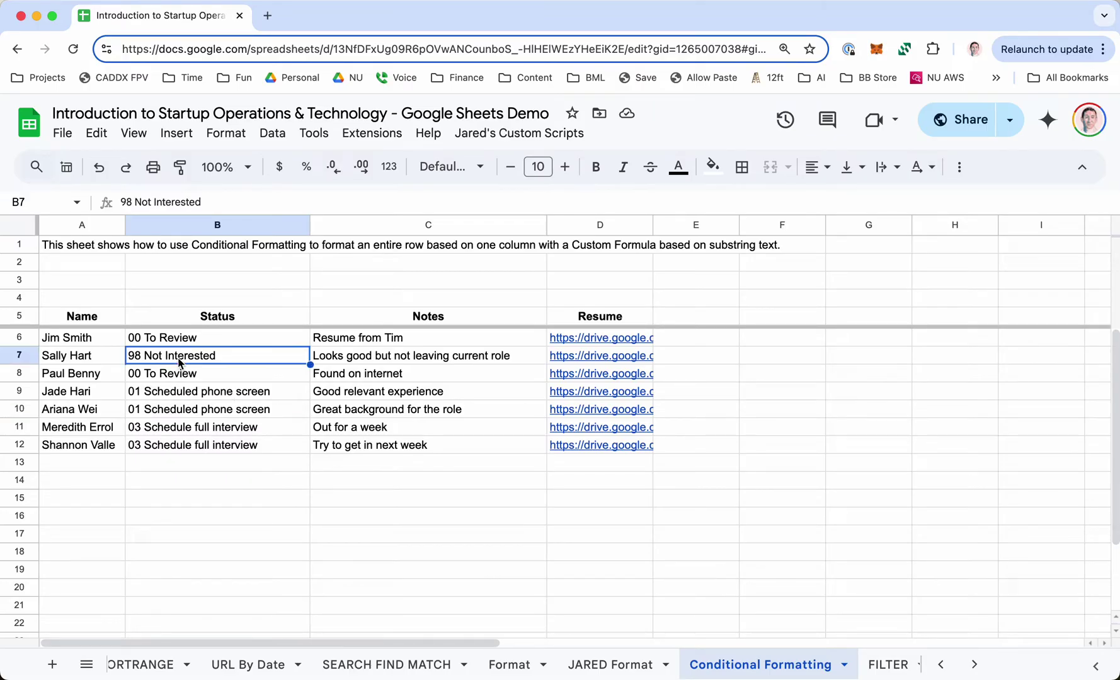
pyautogui.click(190, 395)
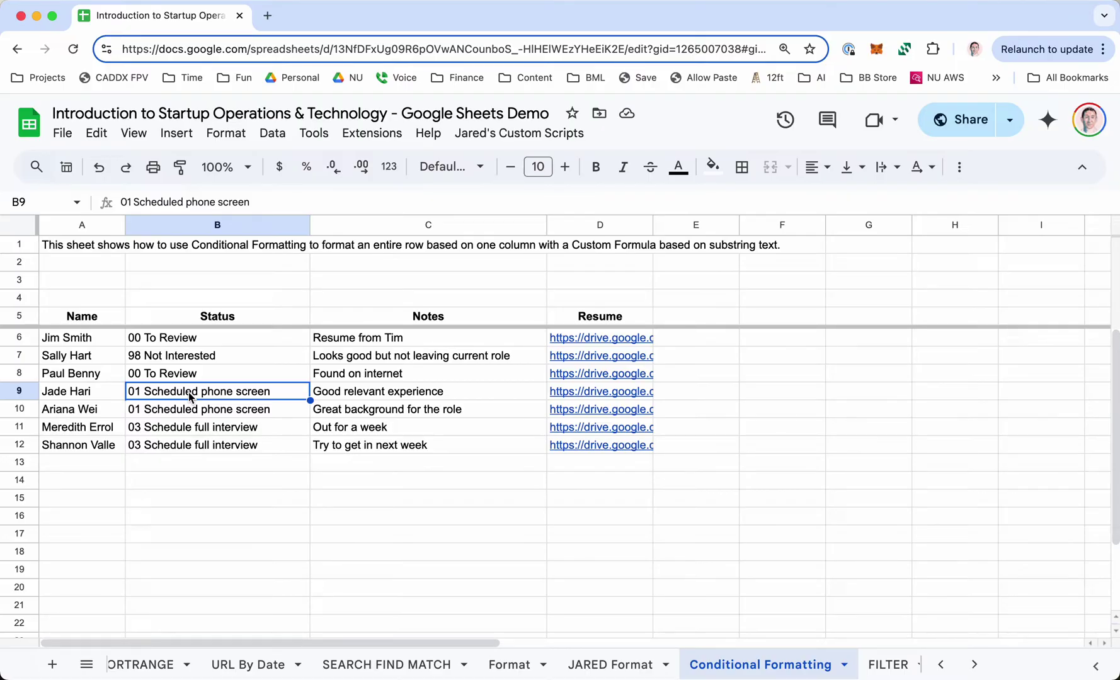
pyautogui.click(109, 398)
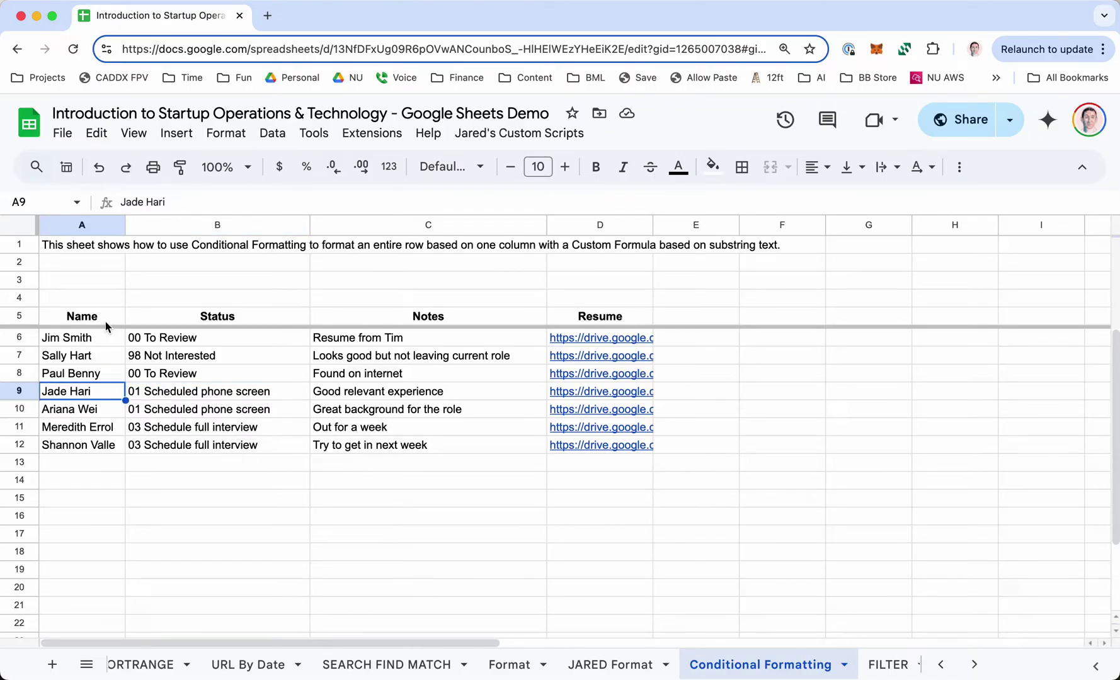
# Select the candidate table from A6 across to column D and down to row 25
pyautogui.click(102, 344)
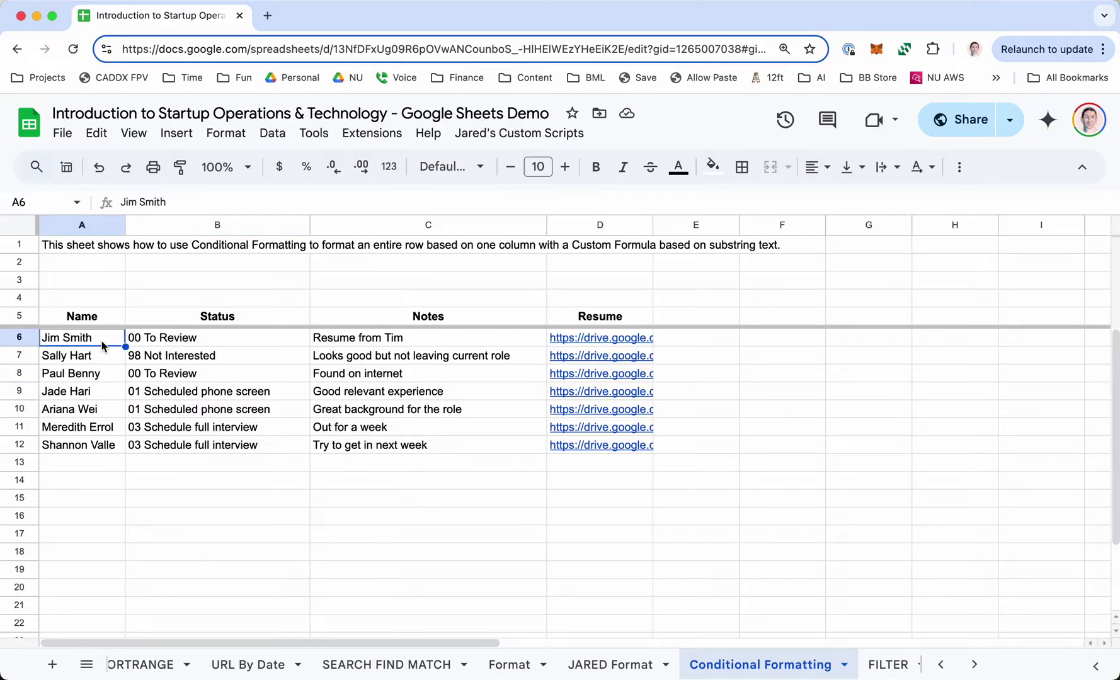
pyautogui.hotkey('ctrl', 'shift', 'Right')
pyautogui.hotkey('ctrl', 'shift', 'Down')
pyautogui.hotkey('ctrl', 'shift', 'Down')
pyautogui.scroll(1, 138, 450)
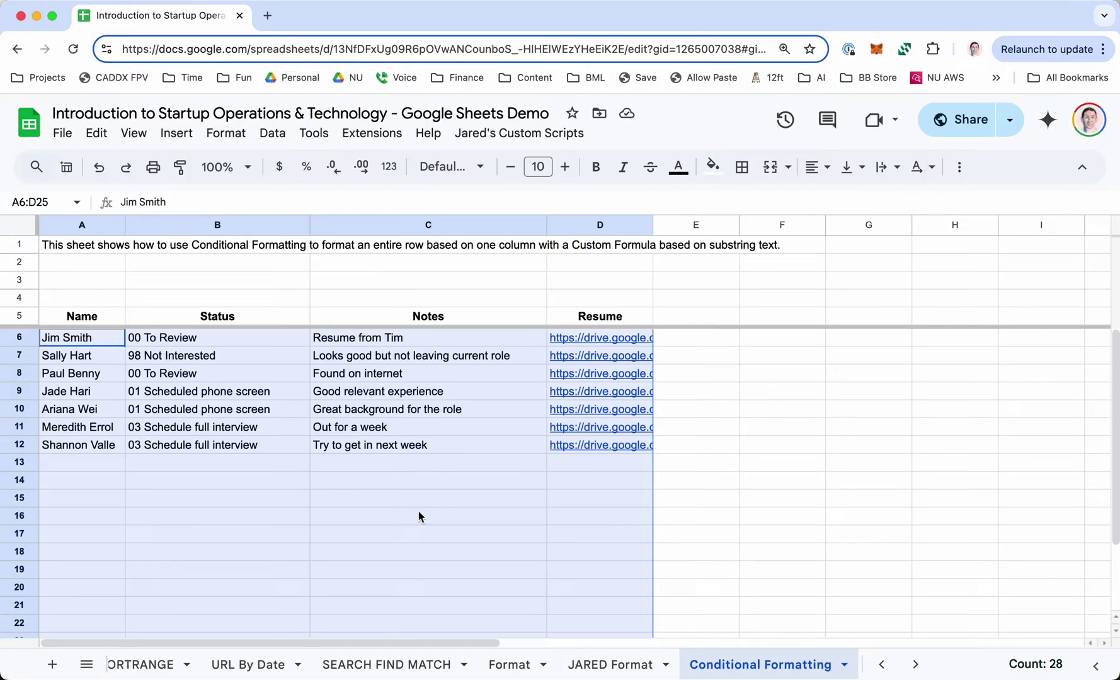
pyautogui.scroll(-2, 433, 524)
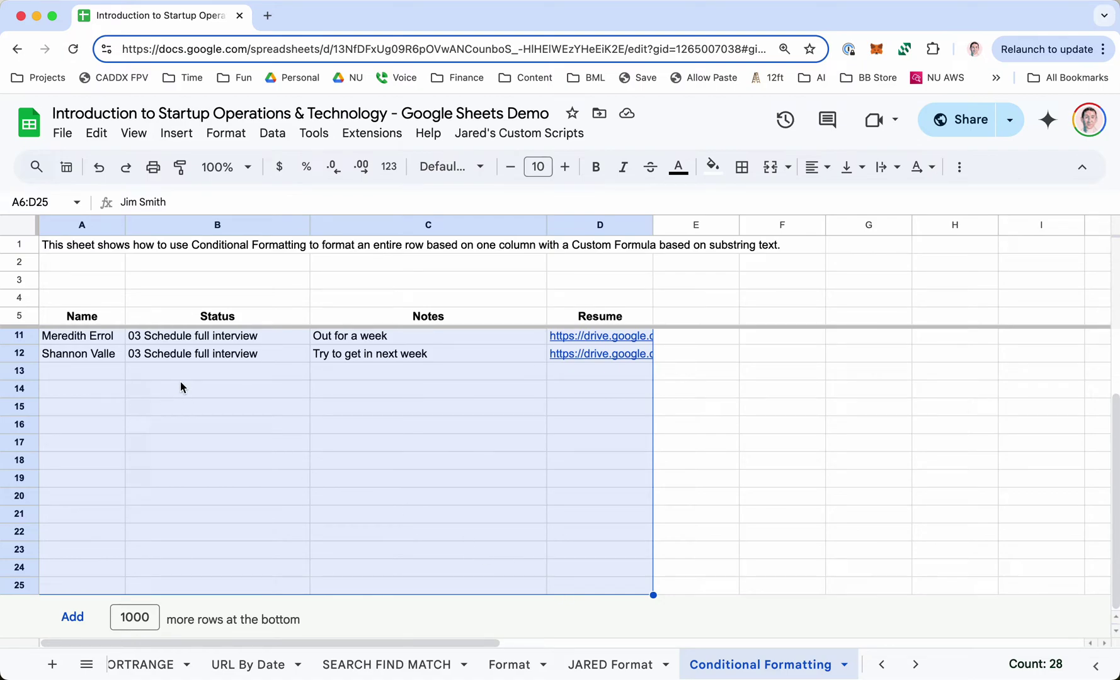
pyautogui.scroll(2, 180, 386)
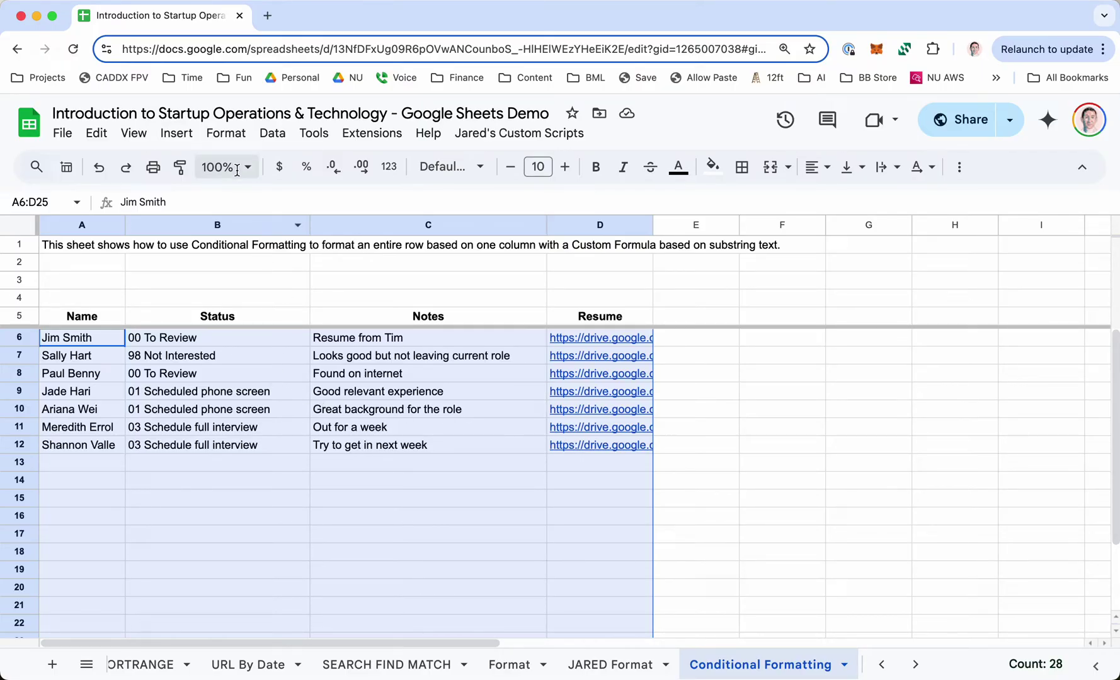
# Start a conditional formatting rule on A6:D25 and list its 'Format cells if' conditions
pyautogui.click(225, 133)
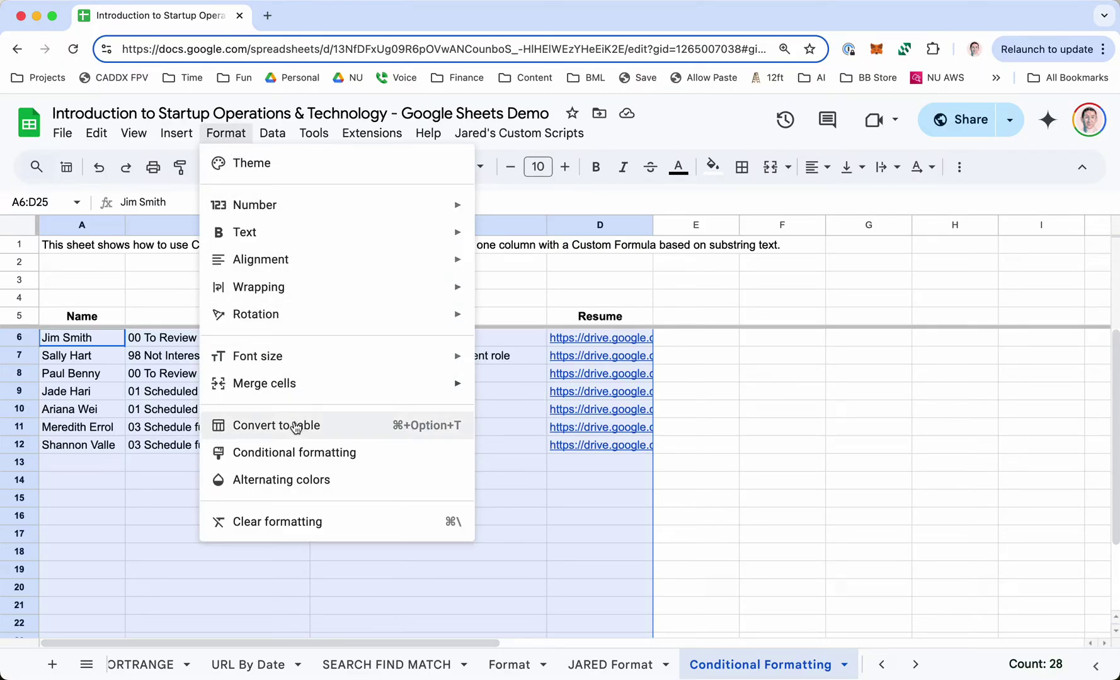
pyautogui.click(296, 451)
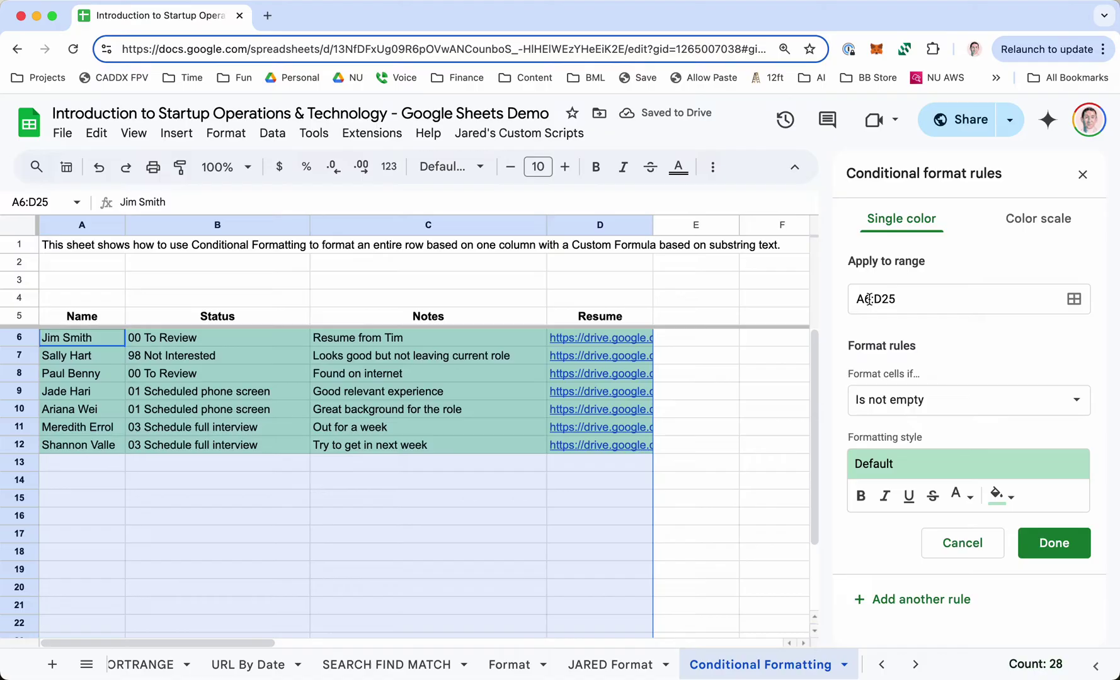
pyautogui.scroll(-2, 549, 474)
pyautogui.scroll(2, 550, 478)
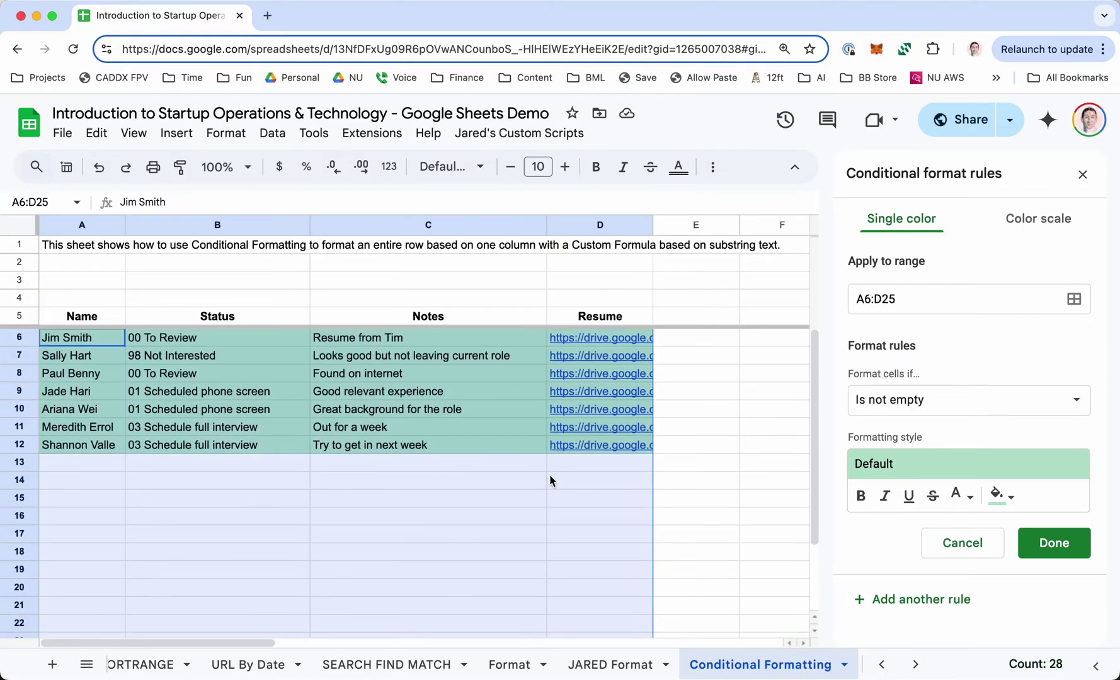
pyautogui.click(935, 402)
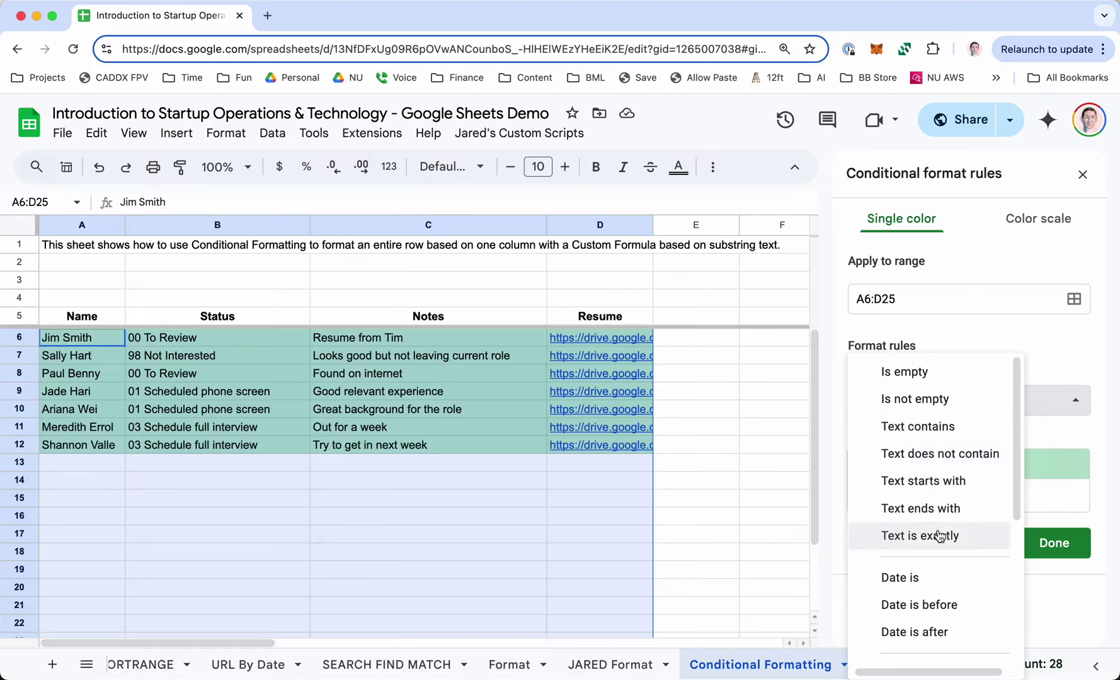
# Switch the rule to Custom formula is =find("00",$B6,1) and deselect to see rows 6 and 8 shaded
pyautogui.scroll(-4, 939, 536)
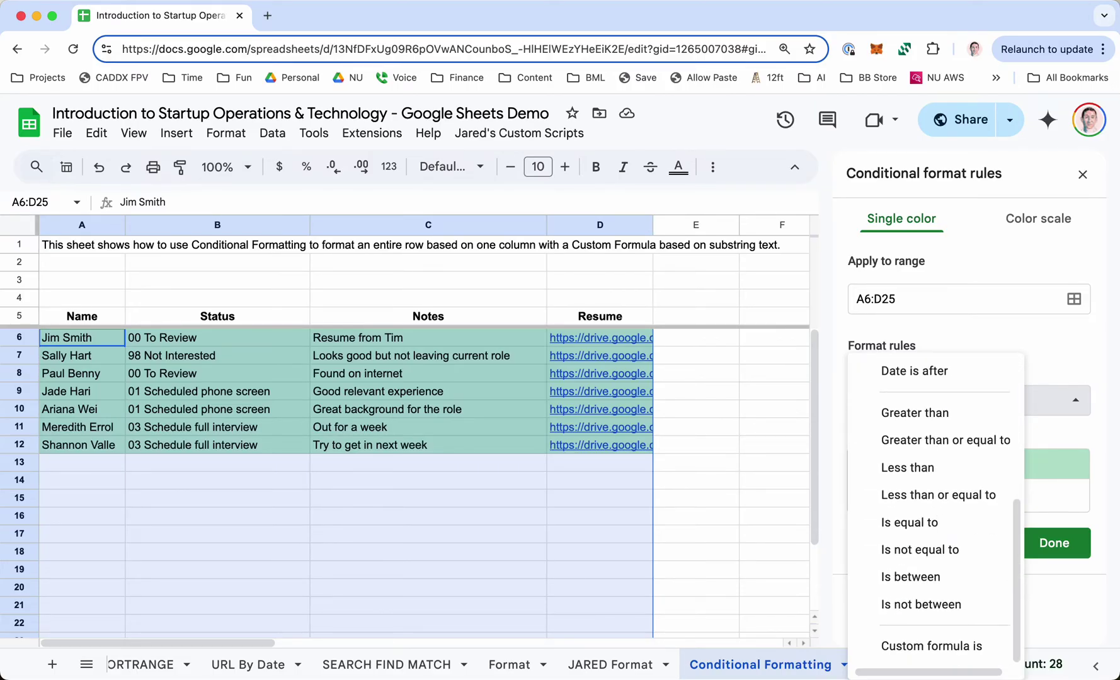
pyautogui.click(937, 646)
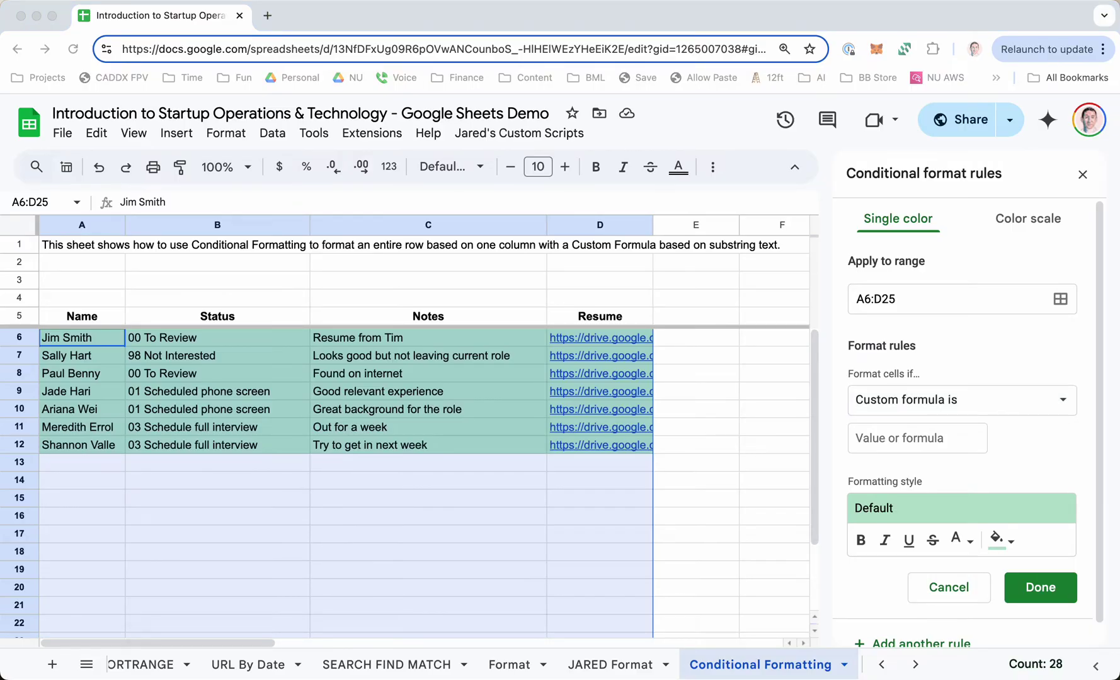
pyautogui.click(928, 436)
pyautogui.write('=find("00",$B6,1)')
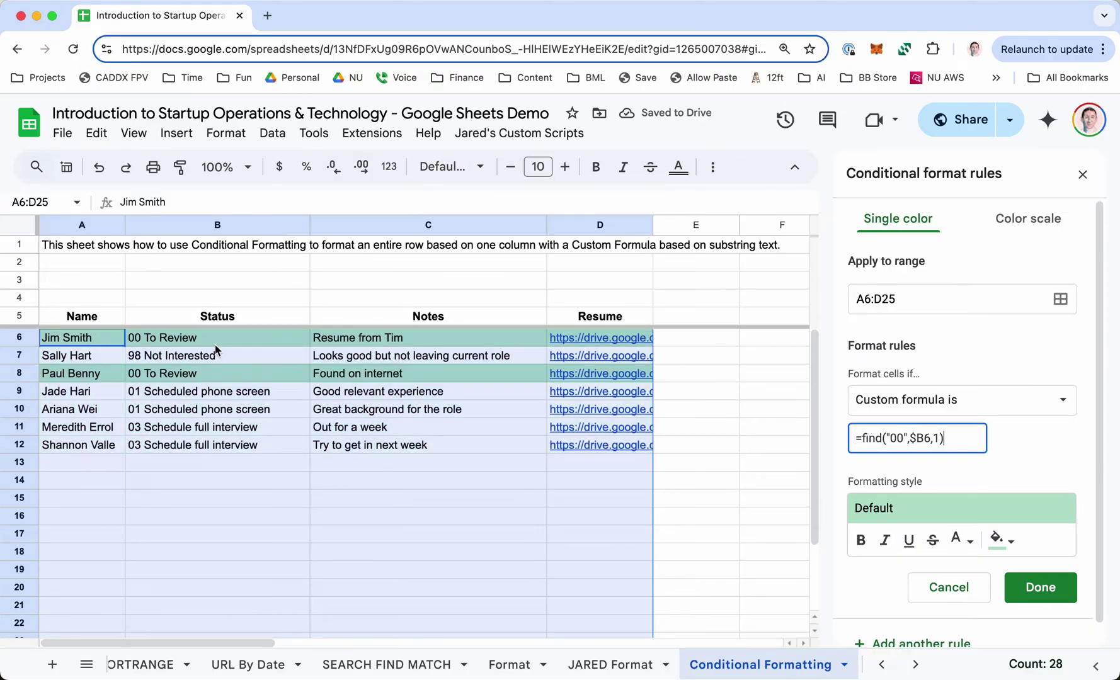
pyautogui.click(905, 448)
pyautogui.moveTo(366, 378)
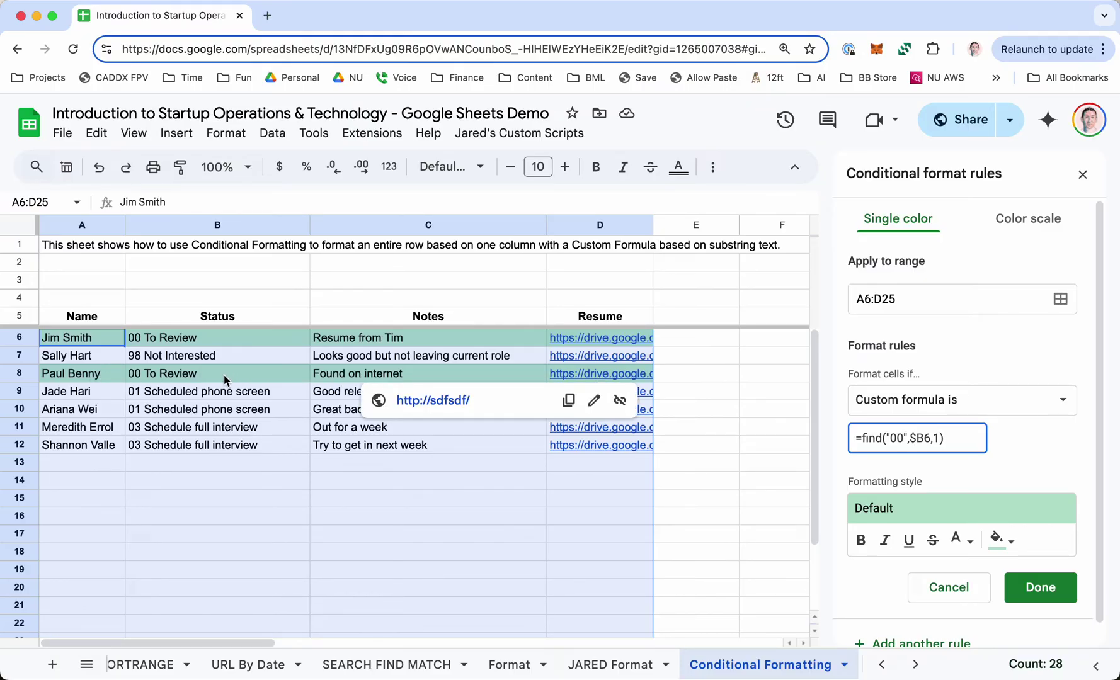
pyautogui.click(204, 378)
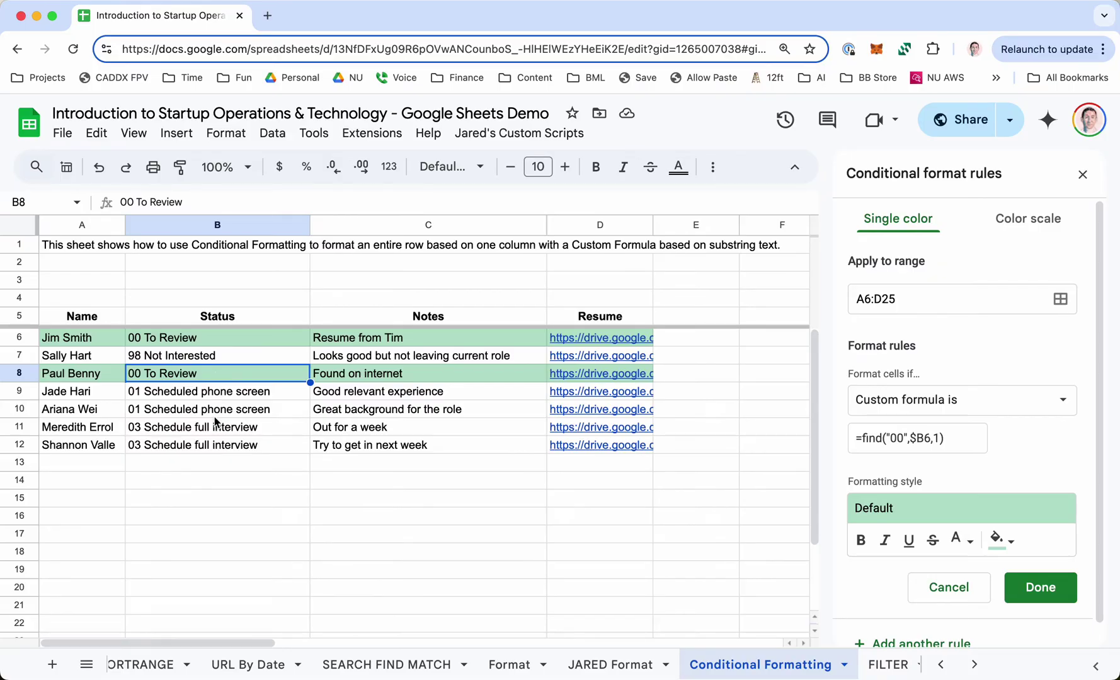
# Give the 00 rule a custom pale pink fill (#ff9e9e) and save it
pyautogui.click(971, 438)
pyautogui.click(995, 540)
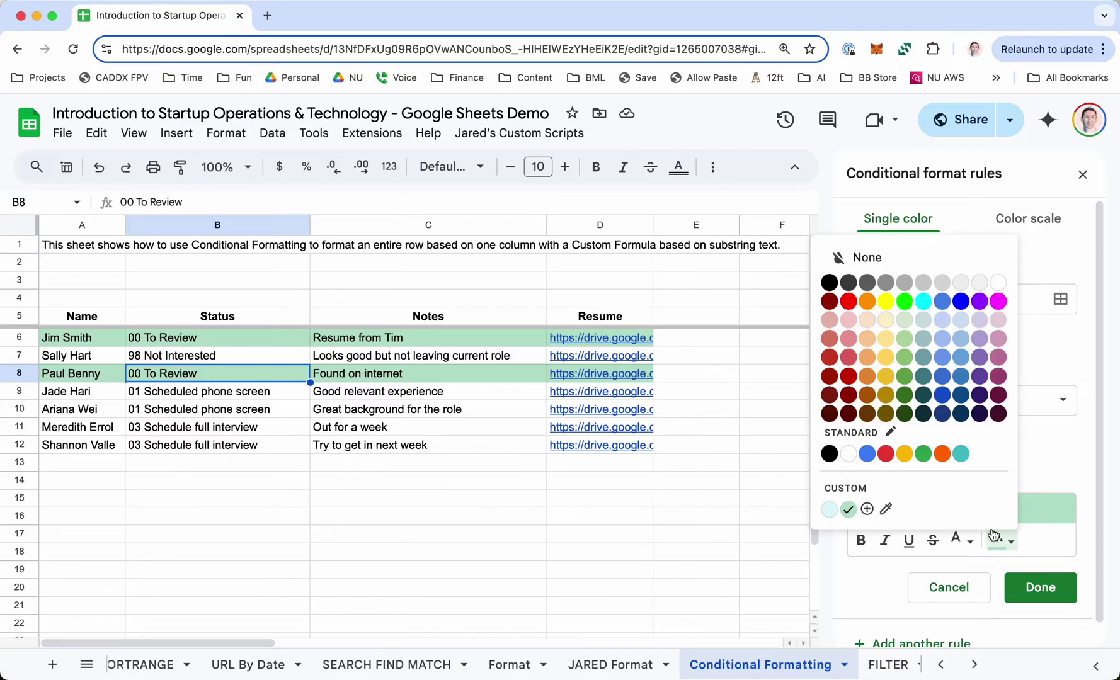
pyautogui.click(888, 457)
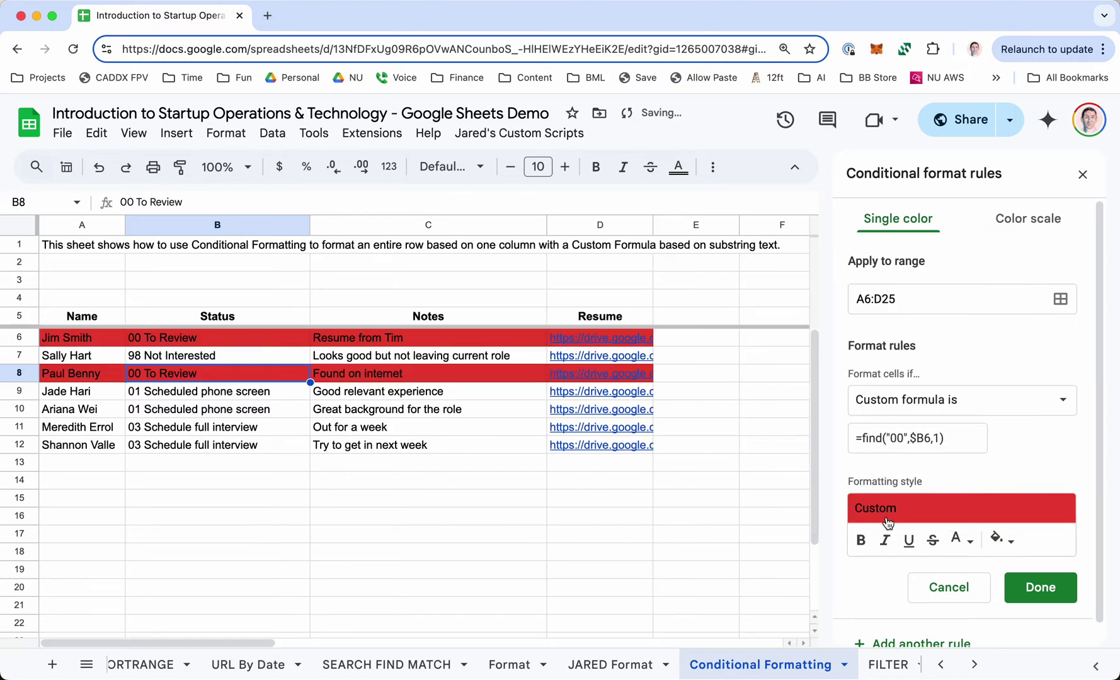
pyautogui.click(1002, 540)
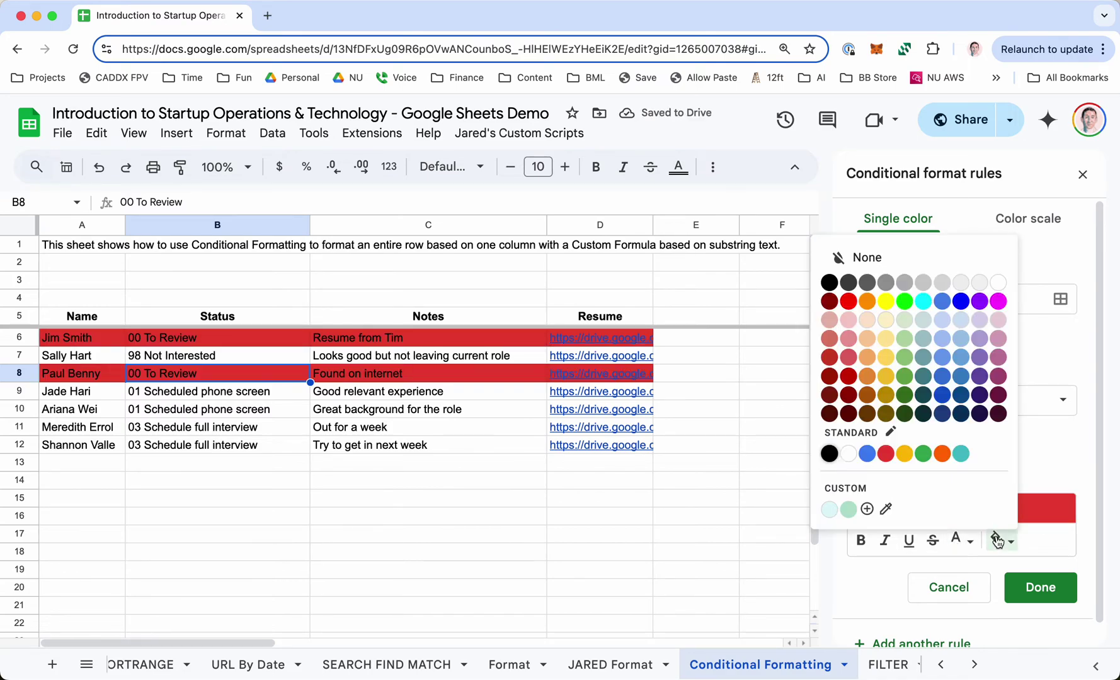
pyautogui.click(873, 512)
pyautogui.moveTo(677, 243); pyautogui.dragTo(503, 243)
pyautogui.click(644, 511)
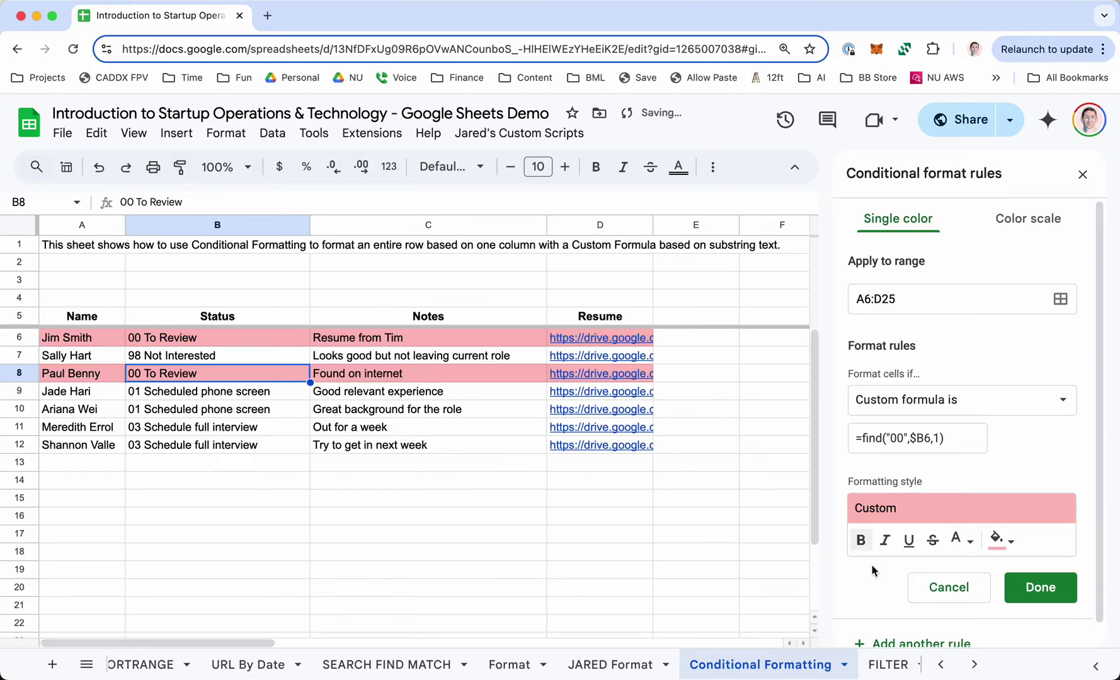
pyautogui.click(1033, 588)
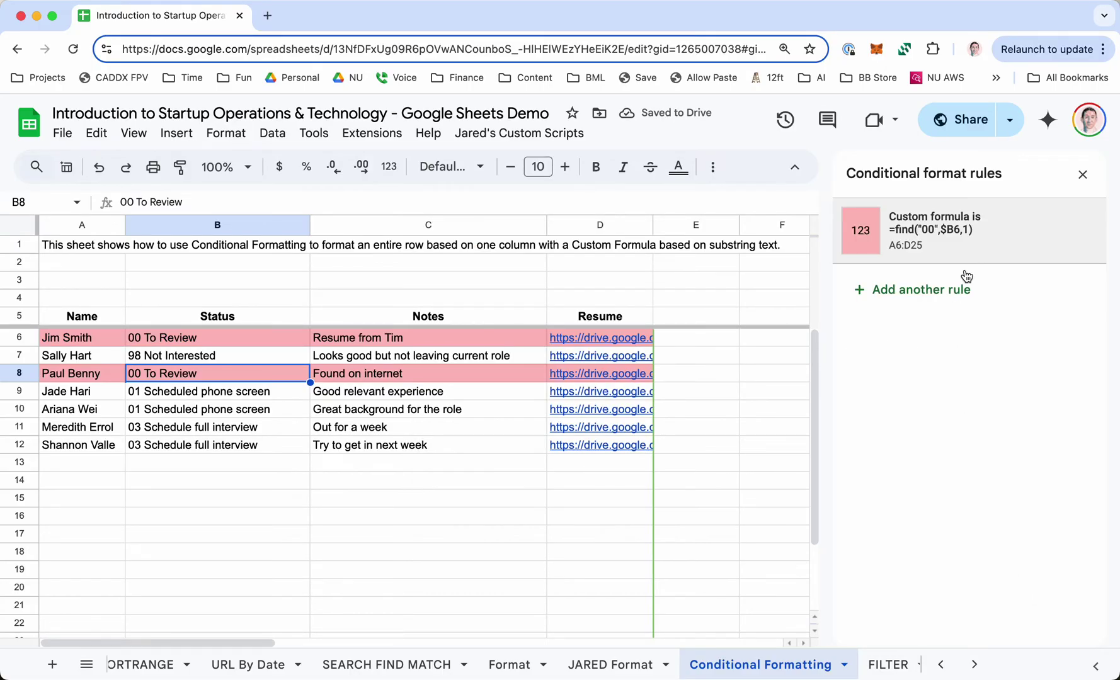
# Add a second rule =find("98",$B6,1) with a light cyan fill and save it
pyautogui.click(989, 242)
pyautogui.scroll(-1, 966, 355)
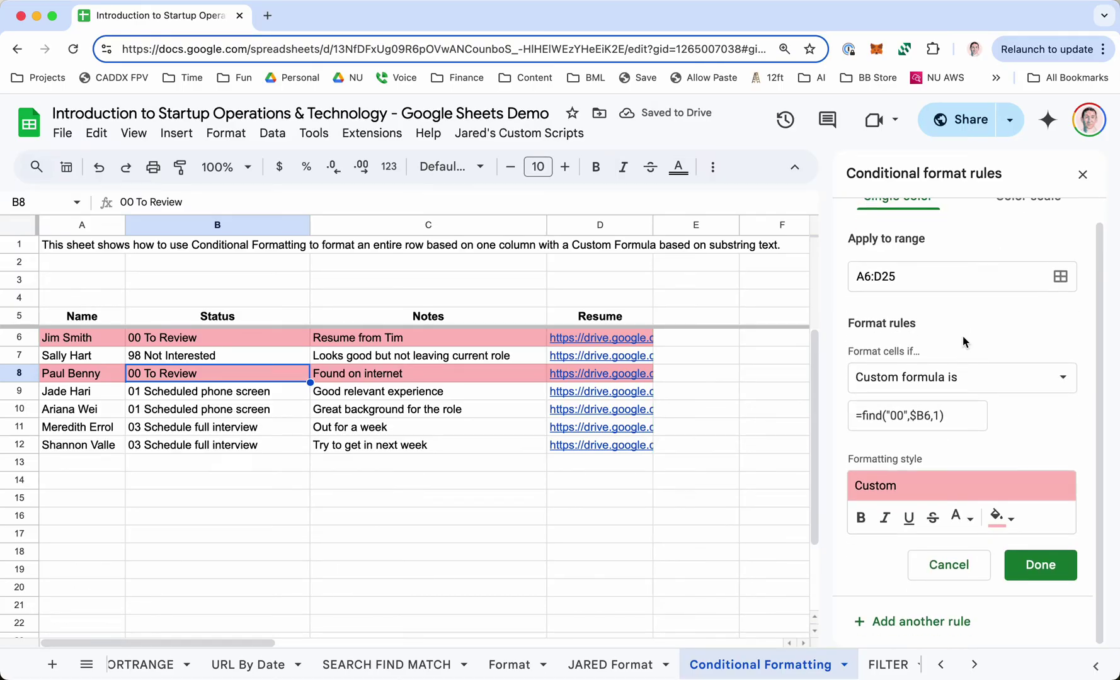
pyautogui.click(922, 622)
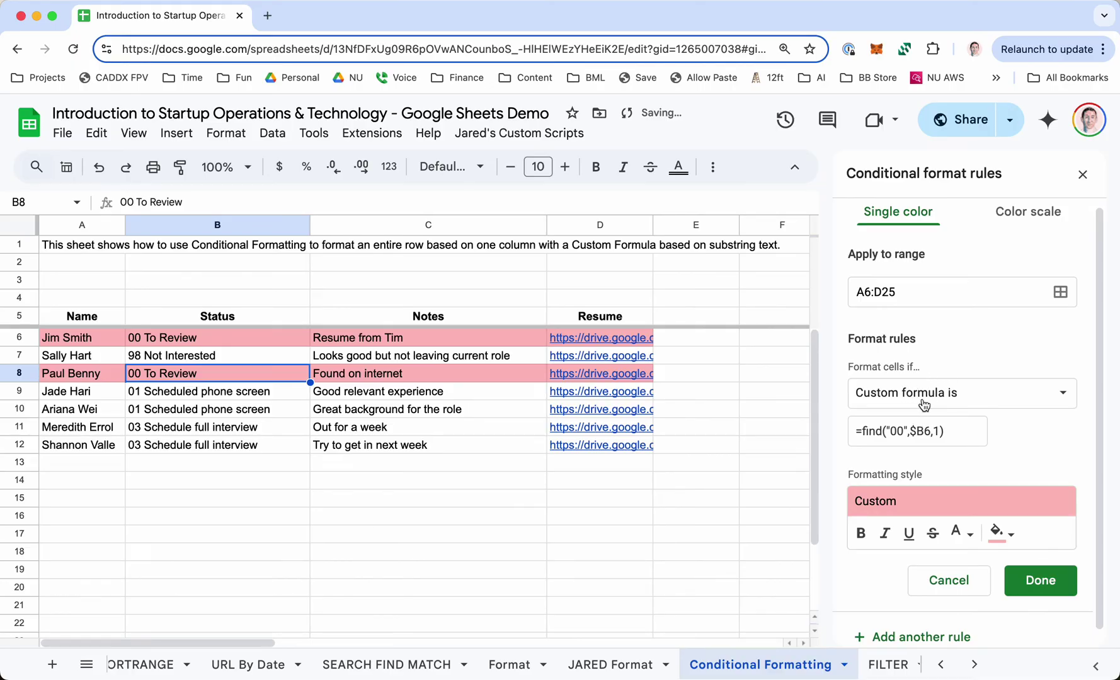
pyautogui.click(903, 431)
pyautogui.press('Delete')
pyautogui.press('BackSpace')
pyautogui.write('98')
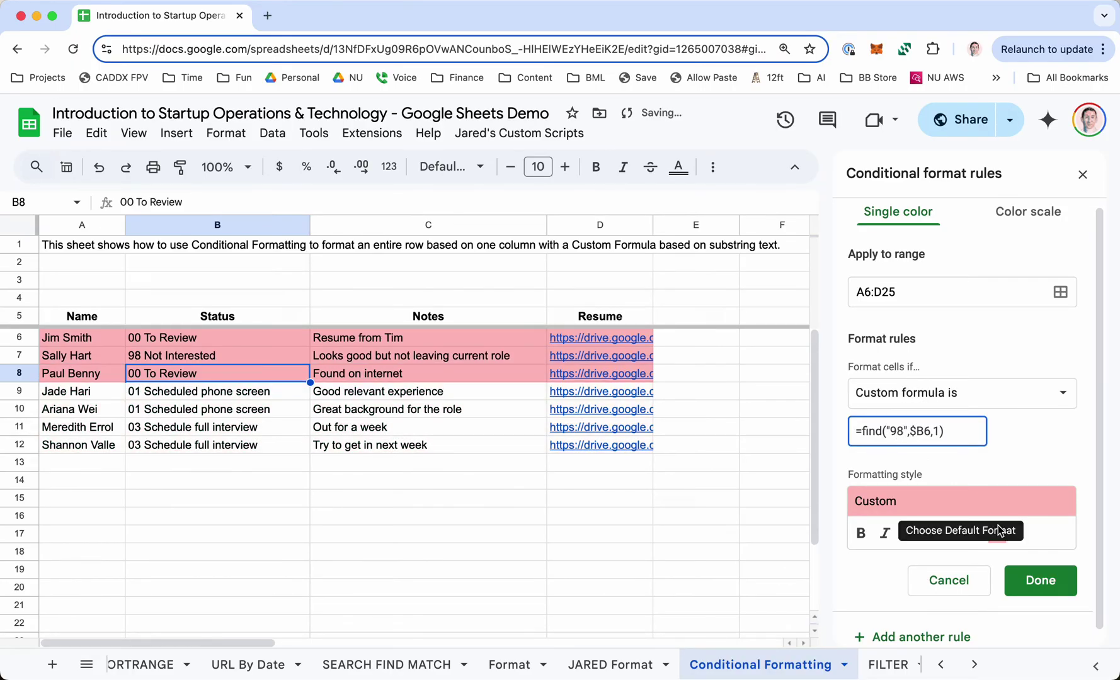
pyautogui.click(999, 532)
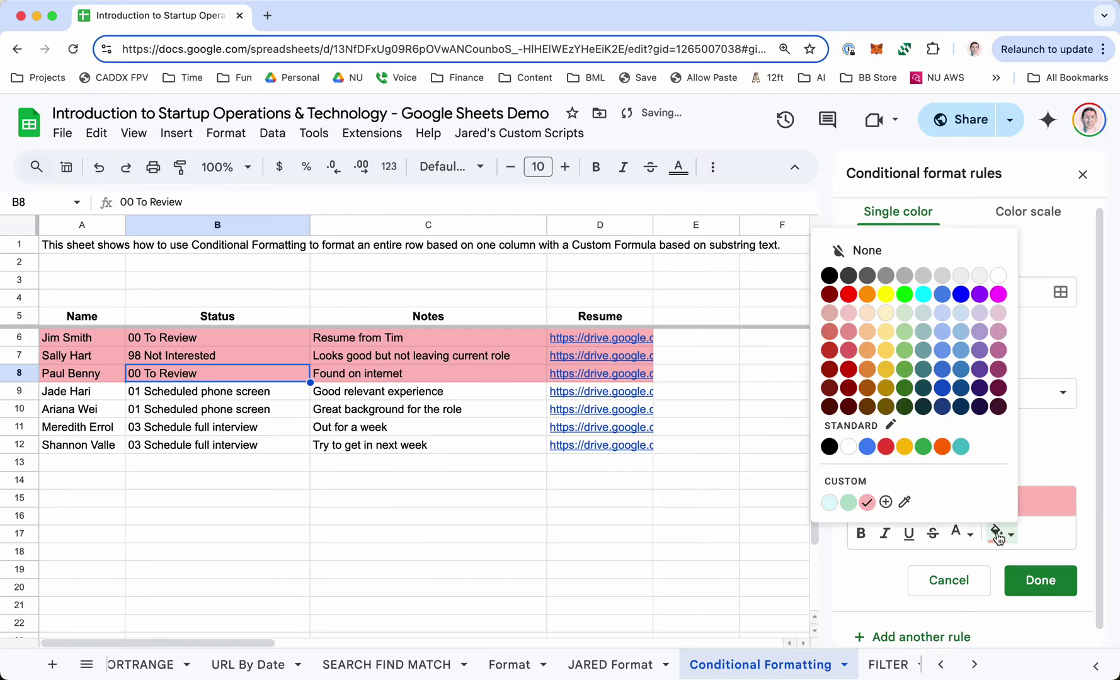
pyautogui.click(830, 503)
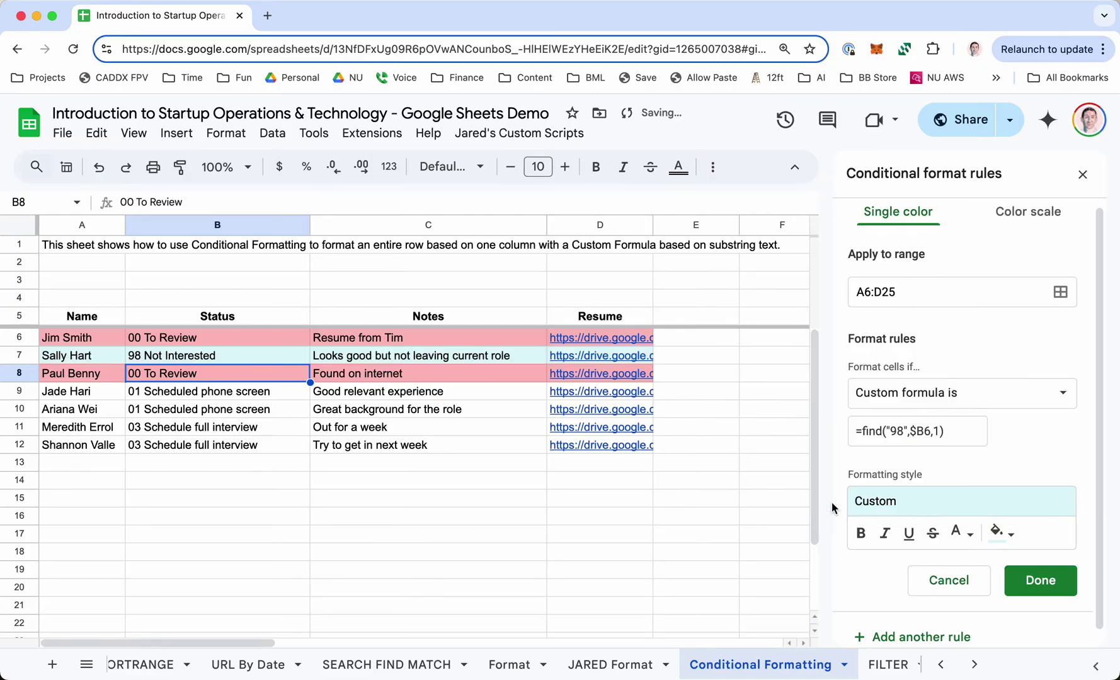
pyautogui.click(1024, 581)
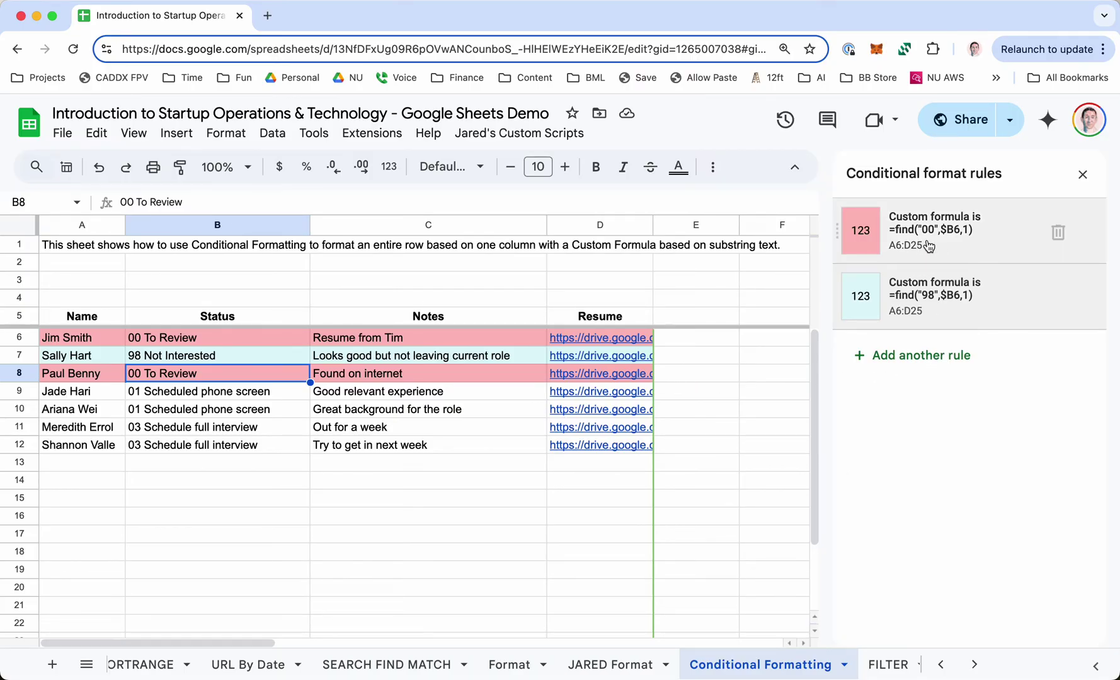
# Add a third rule with the condition Text contains "01"
pyautogui.click(938, 310)
pyautogui.scroll(-1, 948, 585)
pyautogui.click(917, 618)
pyautogui.click(939, 402)
pyautogui.scroll(2, 937, 392)
pyautogui.click(931, 171)
pyautogui.click(950, 430)
pyautogui.press('super+a')
pyautogui.write('01')
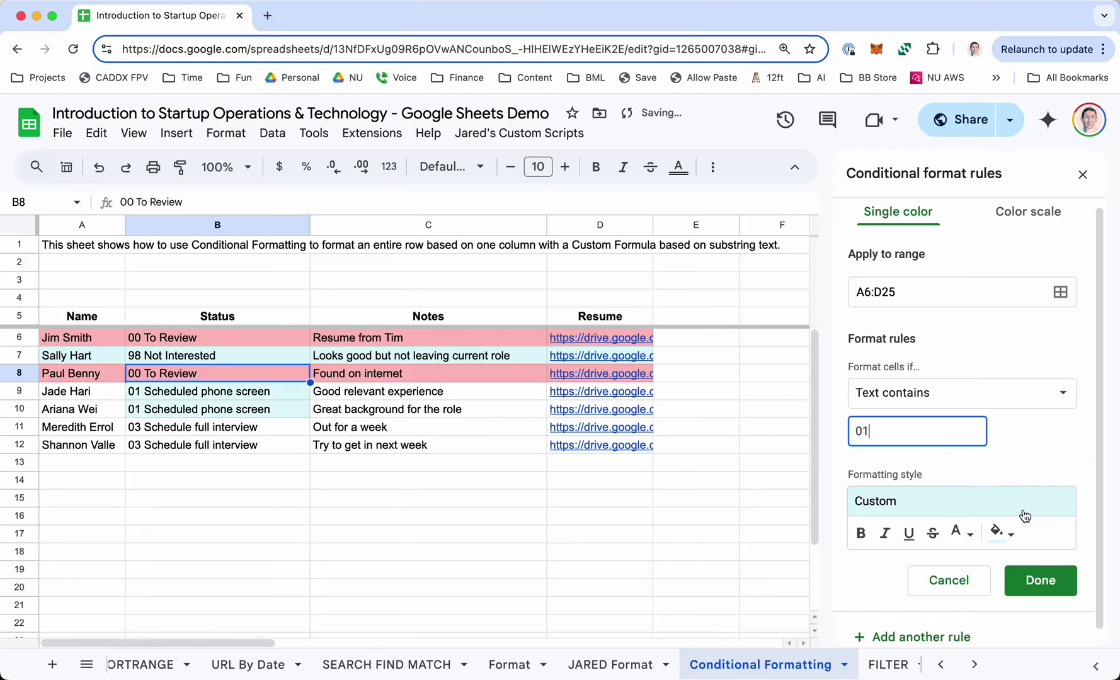
# Give the 01 rule a custom light green fill and save it
pyautogui.click(1000, 534)
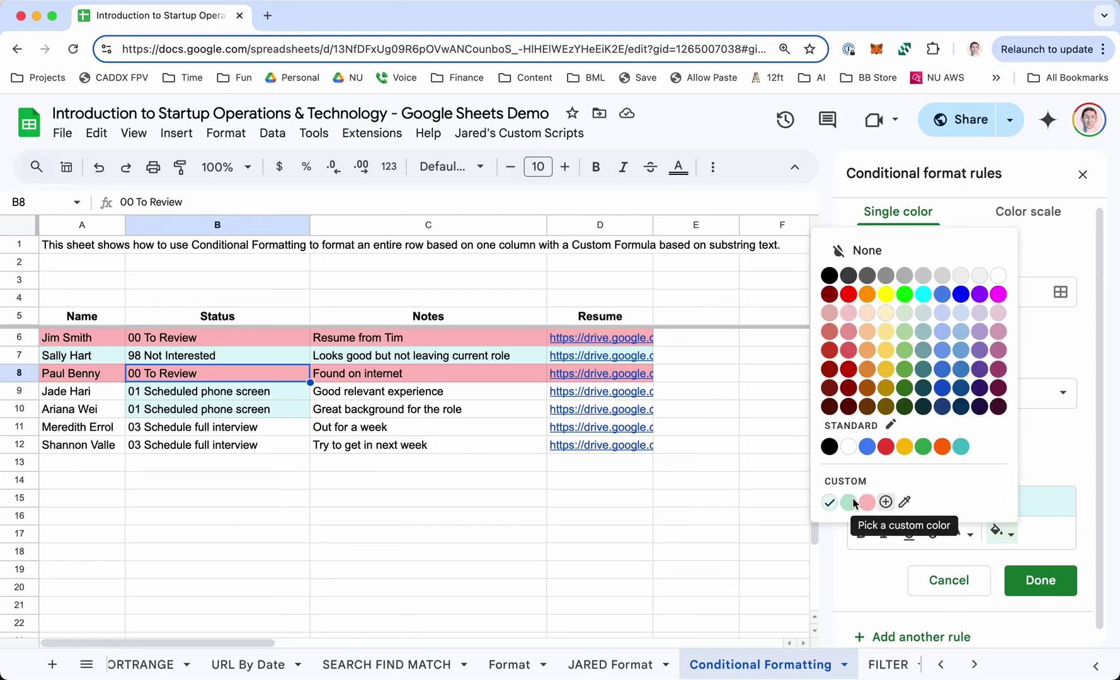
pyautogui.click(904, 502)
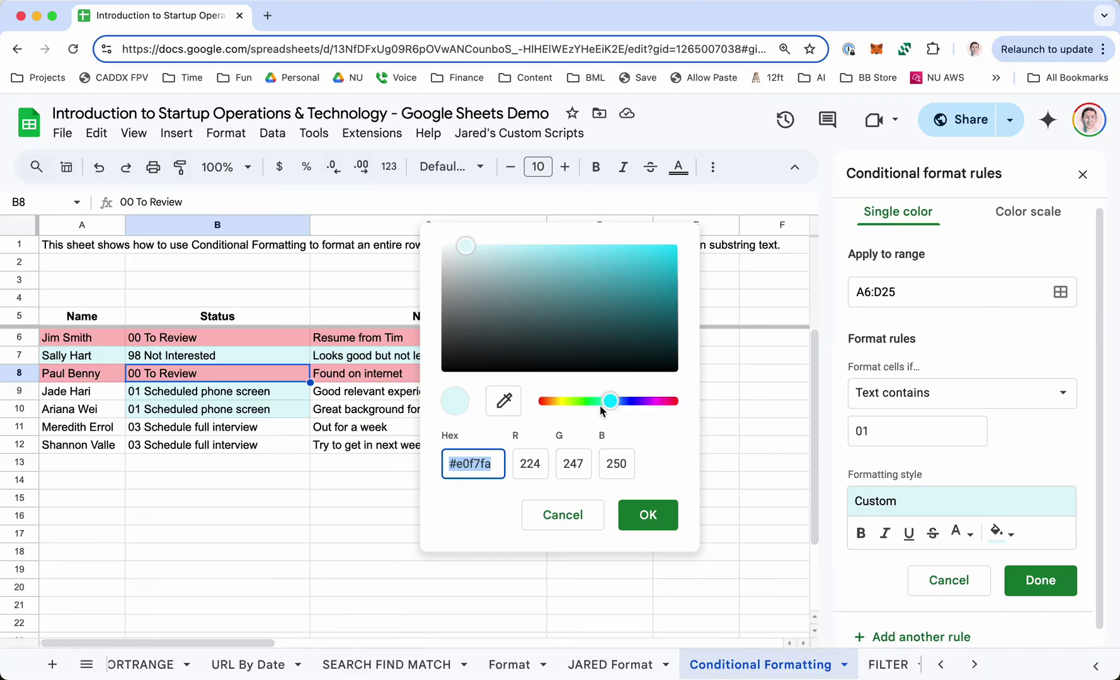
pyautogui.moveTo(609, 404); pyautogui.dragTo(578, 402)
pyautogui.click(648, 515)
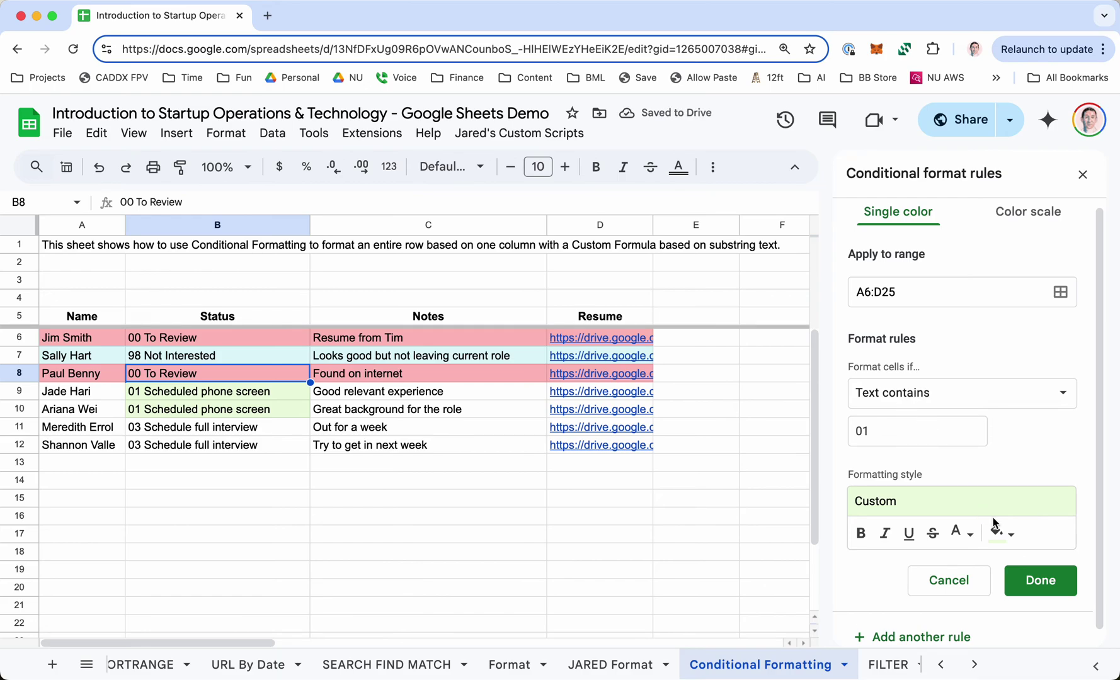
pyautogui.click(1033, 580)
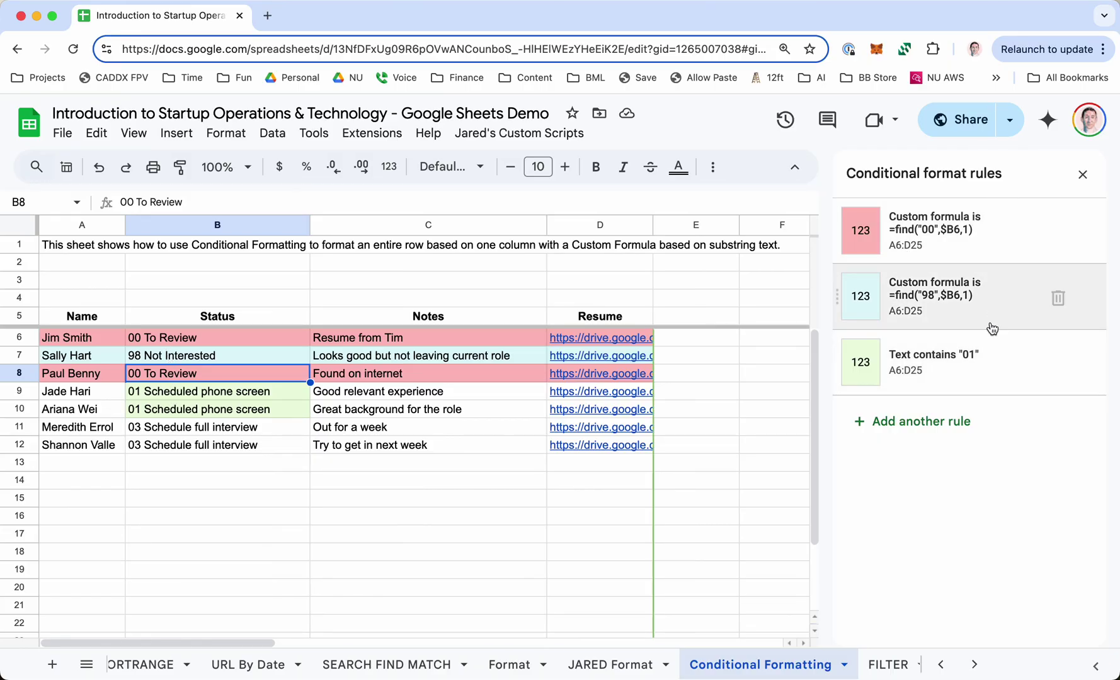
# Move the 00 rule below the 98 rule in the rule list
pyautogui.click(986, 291)
pyautogui.click(960, 588)
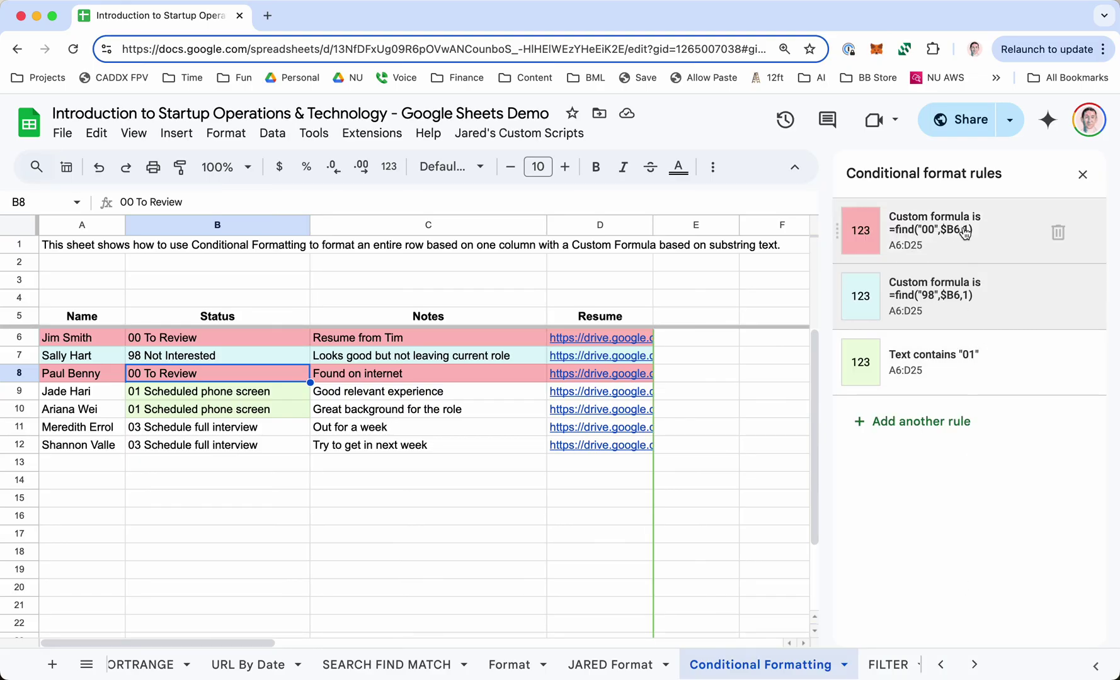
pyautogui.moveTo(834, 233); pyautogui.dragTo(834, 292)
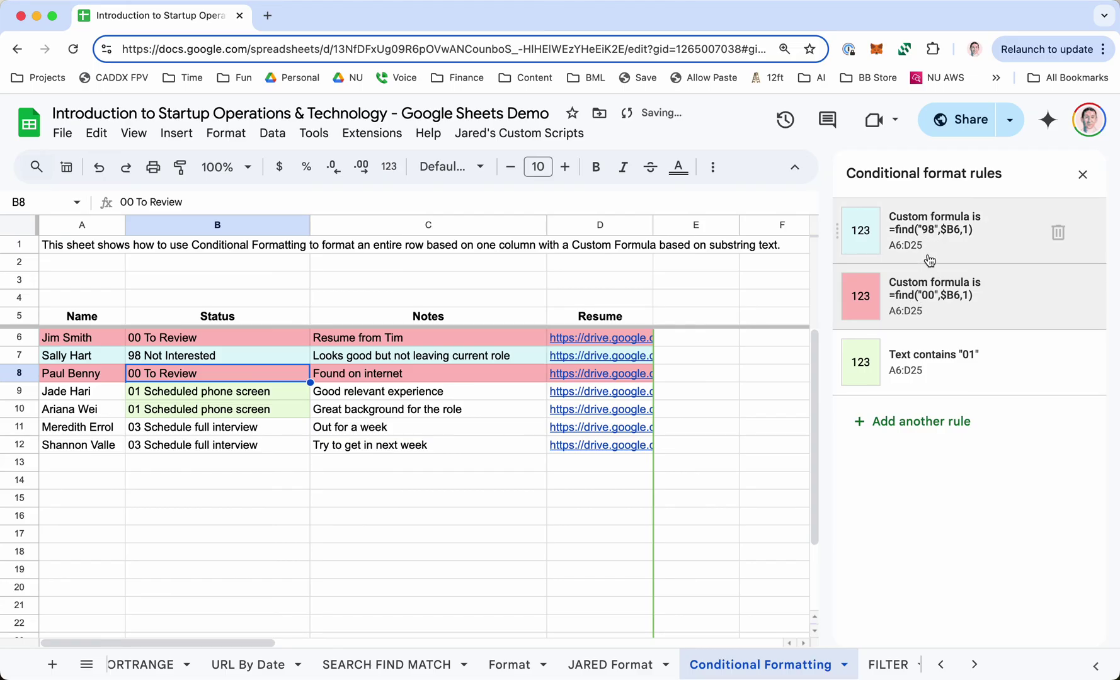
# Change the pink rule's formula to =find("Not",$B6,1) and save it
pyautogui.click(955, 291)
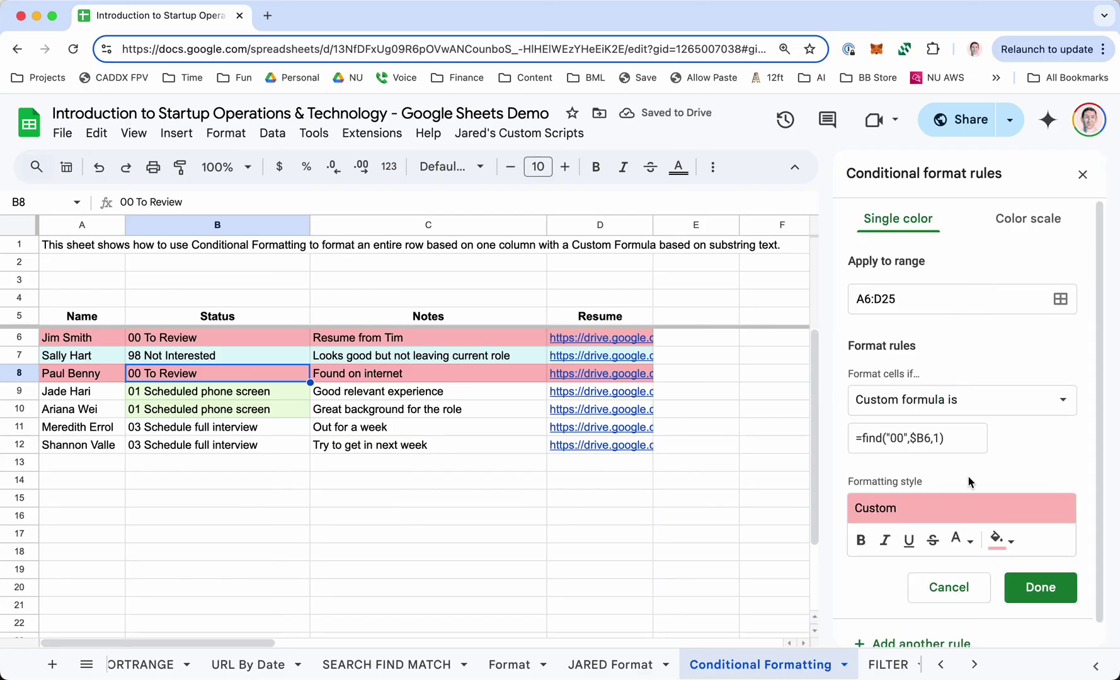
pyautogui.click(903, 438)
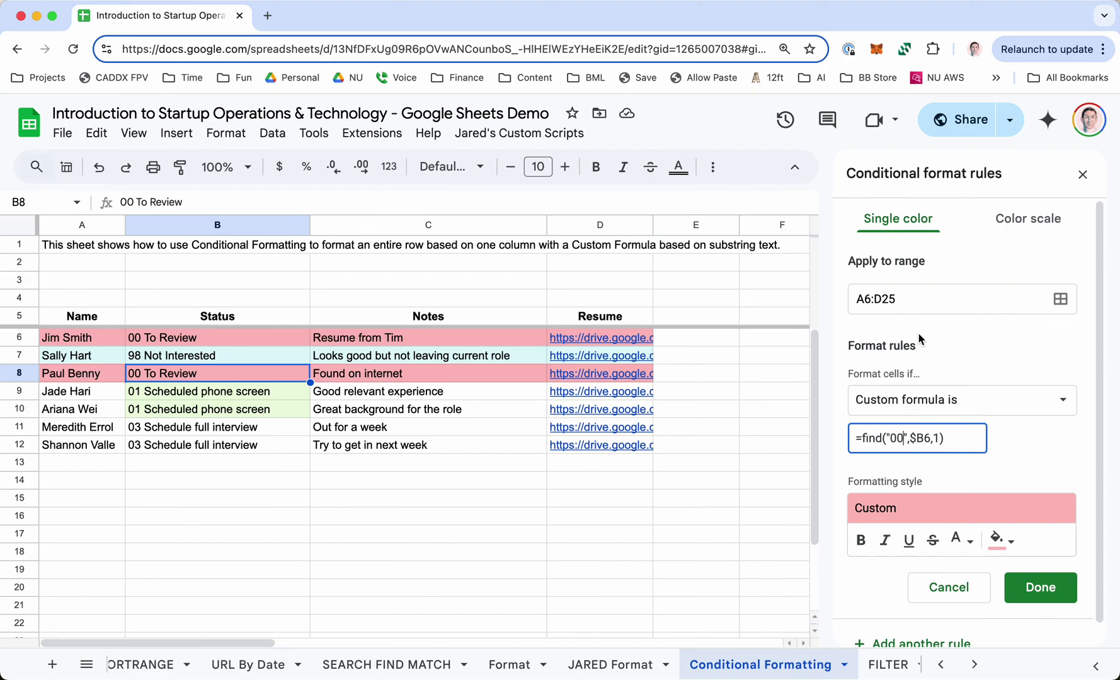
pyautogui.press('BackSpace')
pyautogui.press('BackSpace')
pyautogui.write('Not')
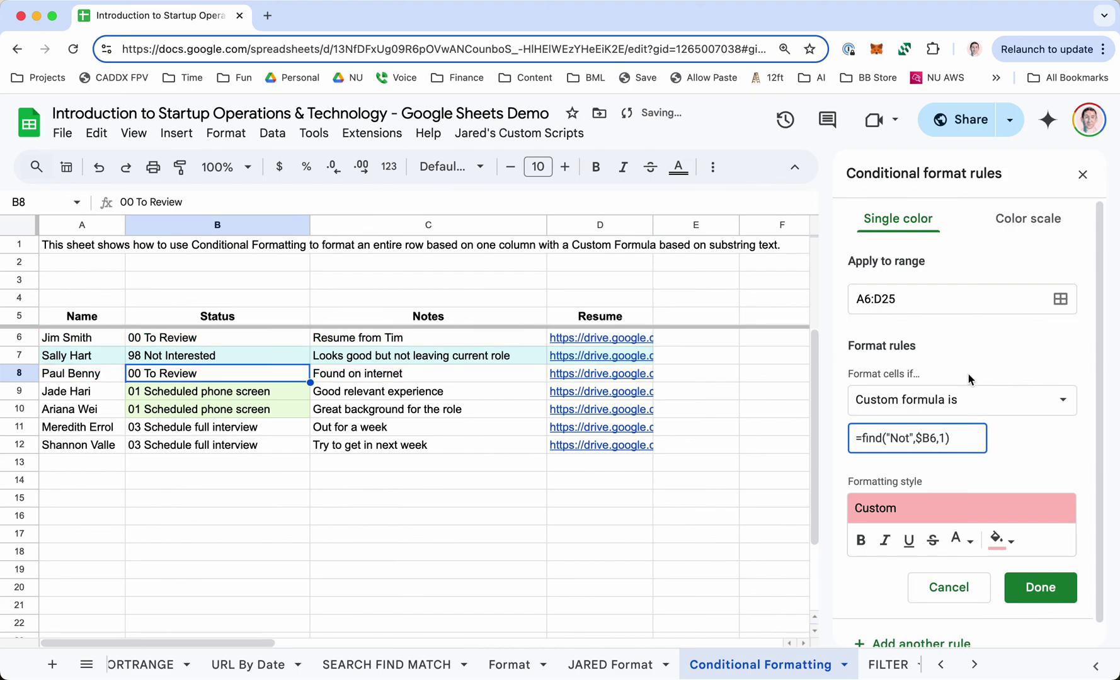
pyautogui.click(1032, 587)
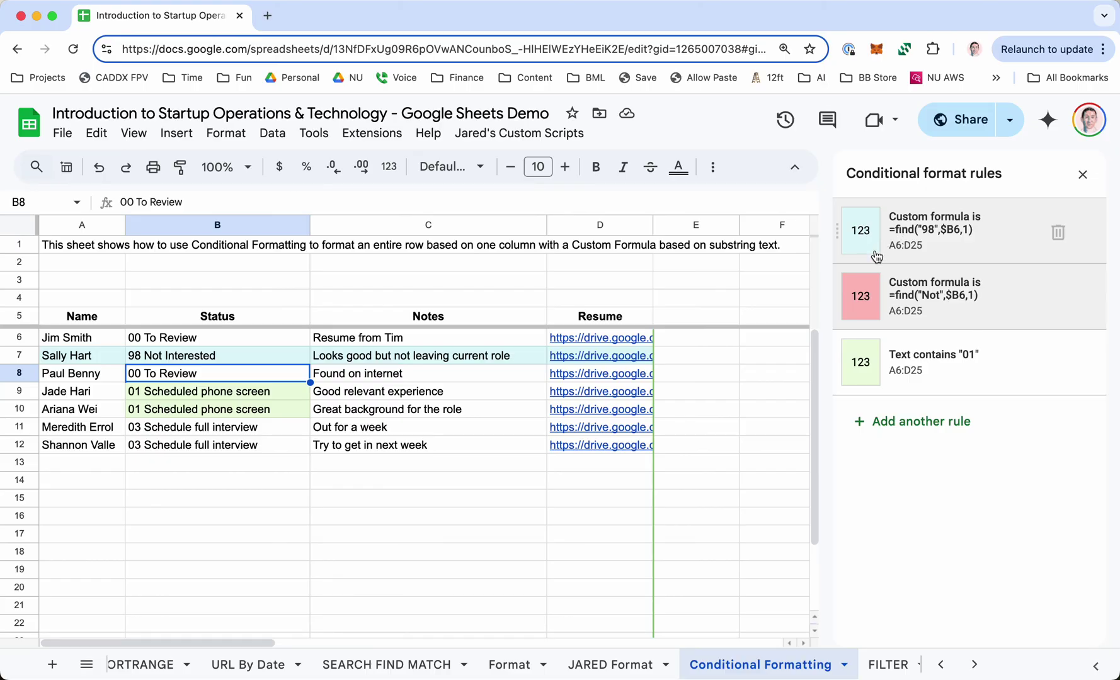
# Move the pink Not rule above the 98 rule so row 7 turns pink
pyautogui.moveTo(837, 293); pyautogui.dragTo(837, 233)
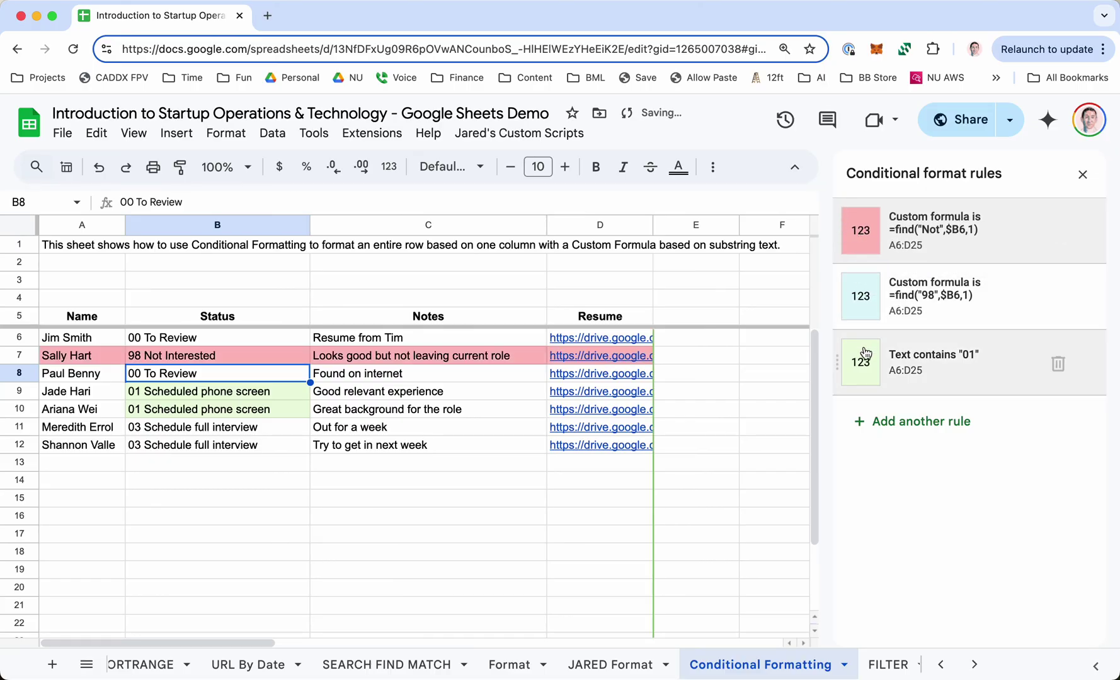